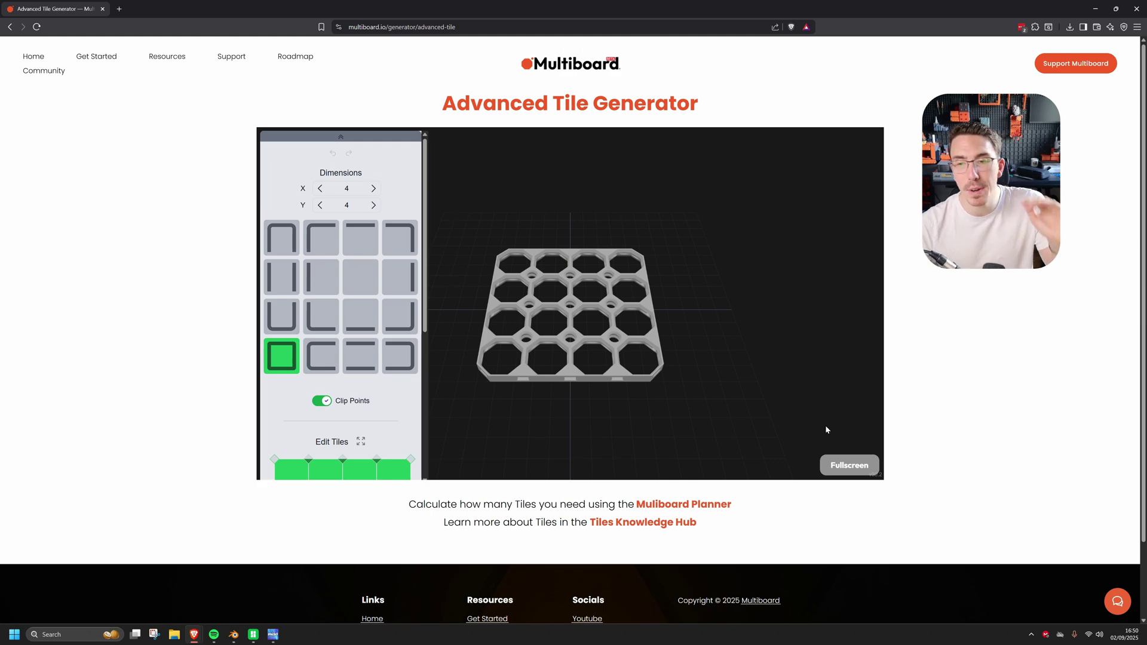
- Switch the generator to fullscreen, then orbit and zoom around the 4x4 tile
{"action": "left_click", "coordinate": [842, 467]}
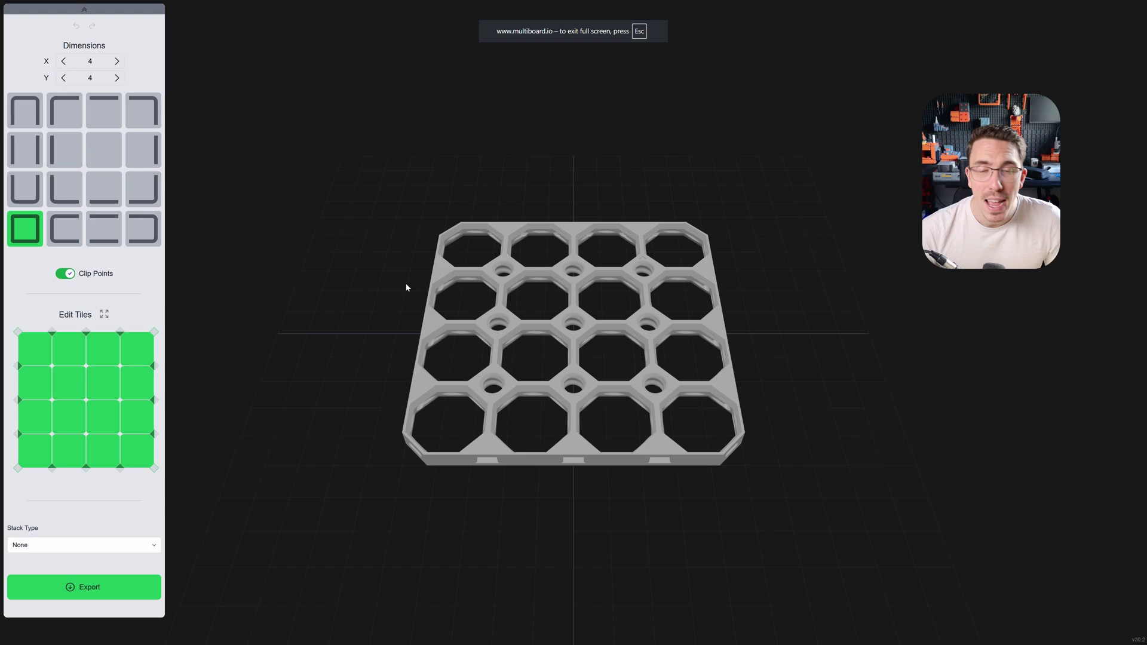
{"action": "left_click_drag", "start_coordinate": [593, 409], "coordinate": [605, 357]}
{"action": "scroll", "coordinate": [604, 356], "scroll_direction": "up", "scroll_amount": 3}
{"action": "scroll", "coordinate": [600, 318], "scroll_direction": "down", "scroll_amount": 3}
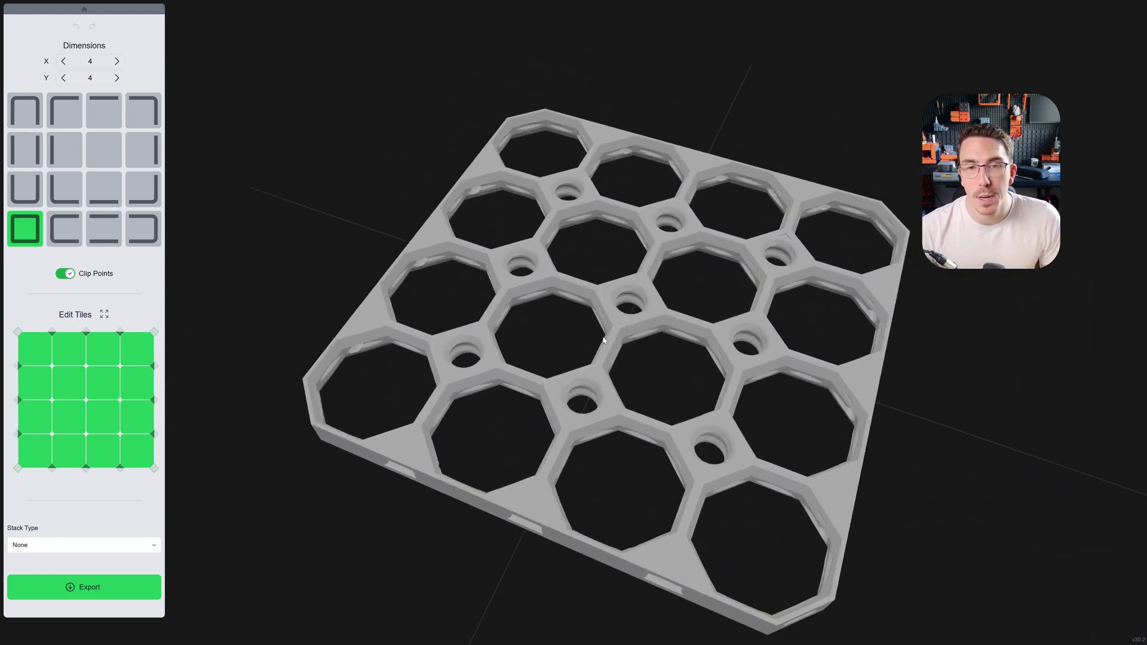
{"action": "scroll", "coordinate": [602, 340], "scroll_direction": "up", "scroll_amount": 3}
{"action": "scroll", "coordinate": [603, 359], "scroll_direction": "down", "scroll_amount": 2}
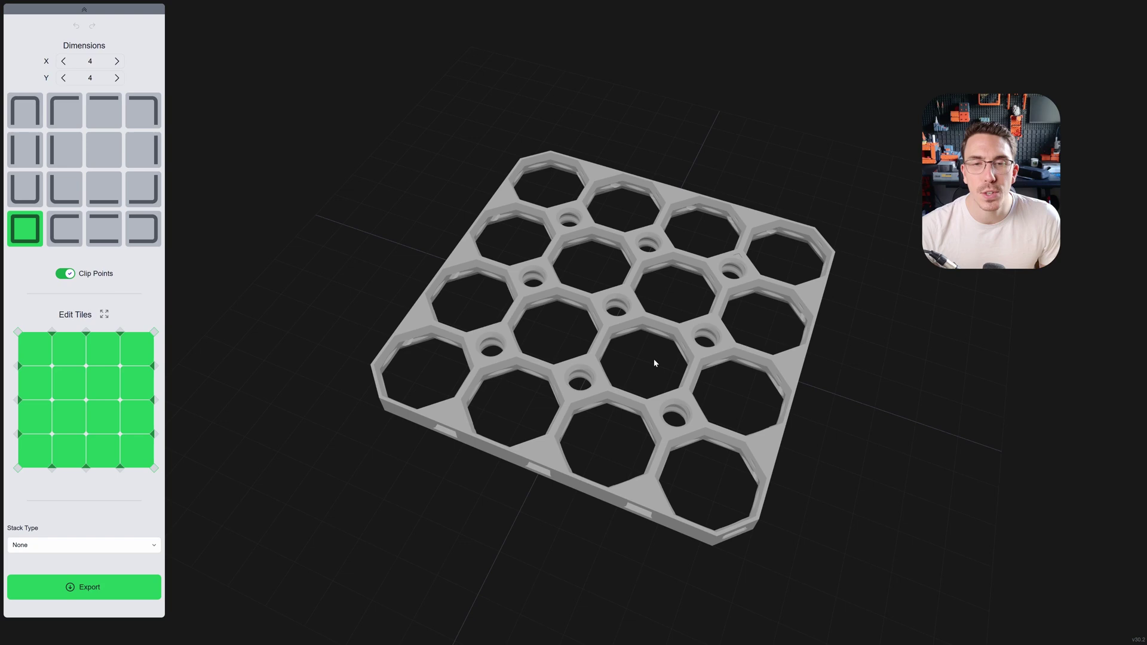
{"action": "left_click_drag", "start_coordinate": [655, 366], "coordinate": [619, 366]}
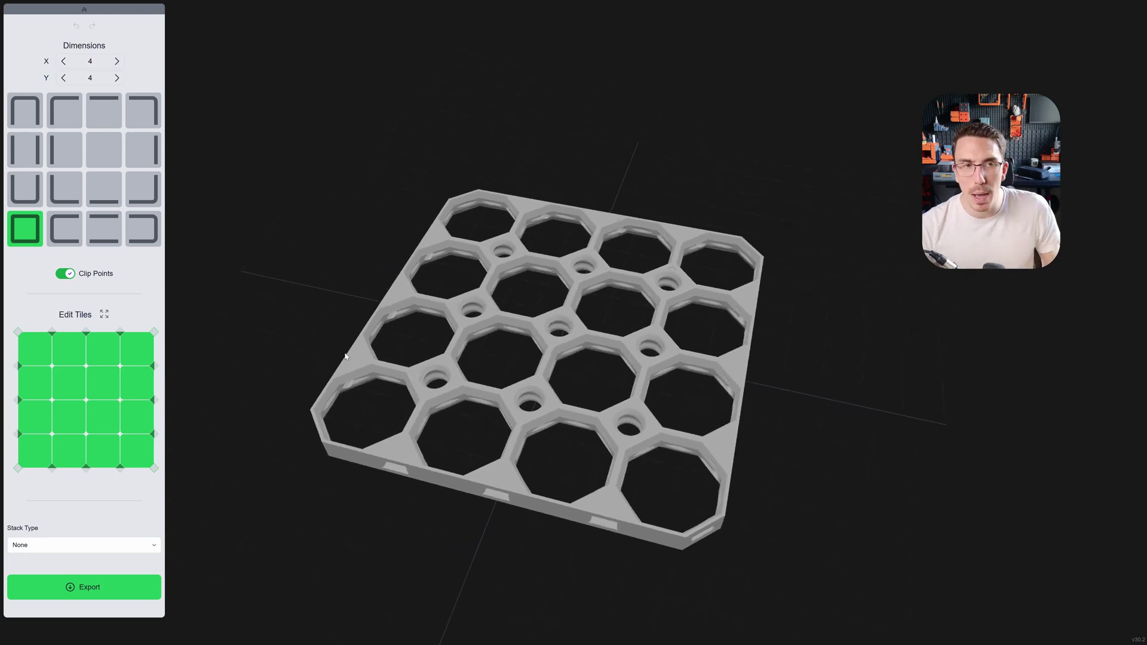
- Raise both the X and Y dimensions one cell at a time, from 4 to 8
{"action": "left_click", "coordinate": [117, 62]}
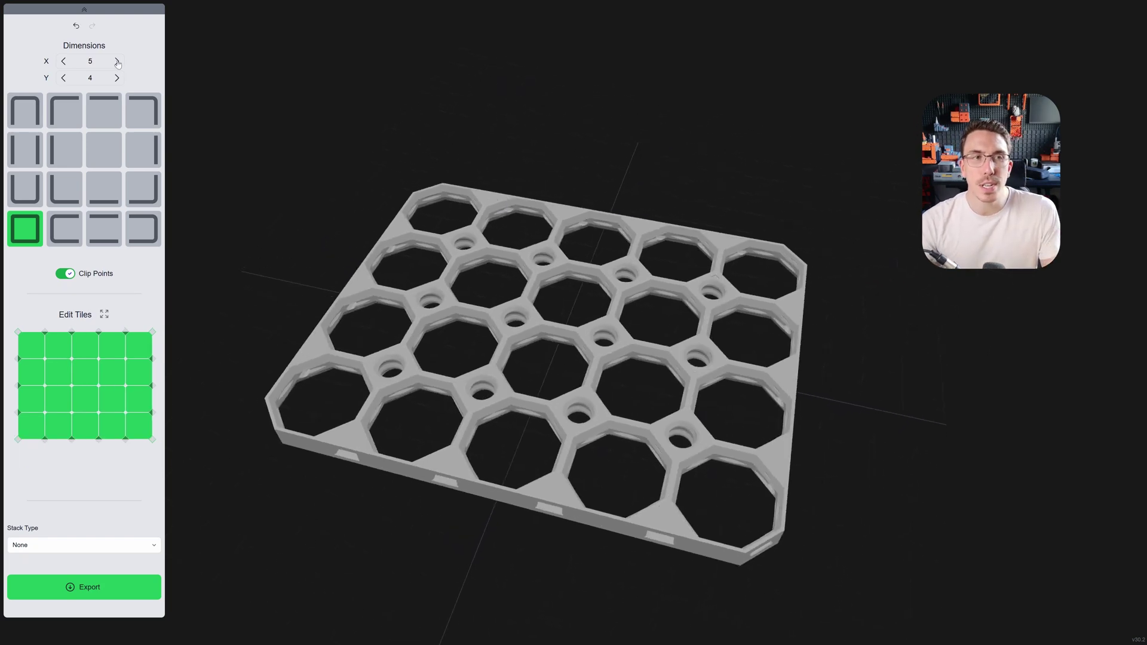
{"action": "left_click", "coordinate": [117, 79]}
{"action": "left_click", "coordinate": [117, 61]}
{"action": "left_click", "coordinate": [117, 78]}
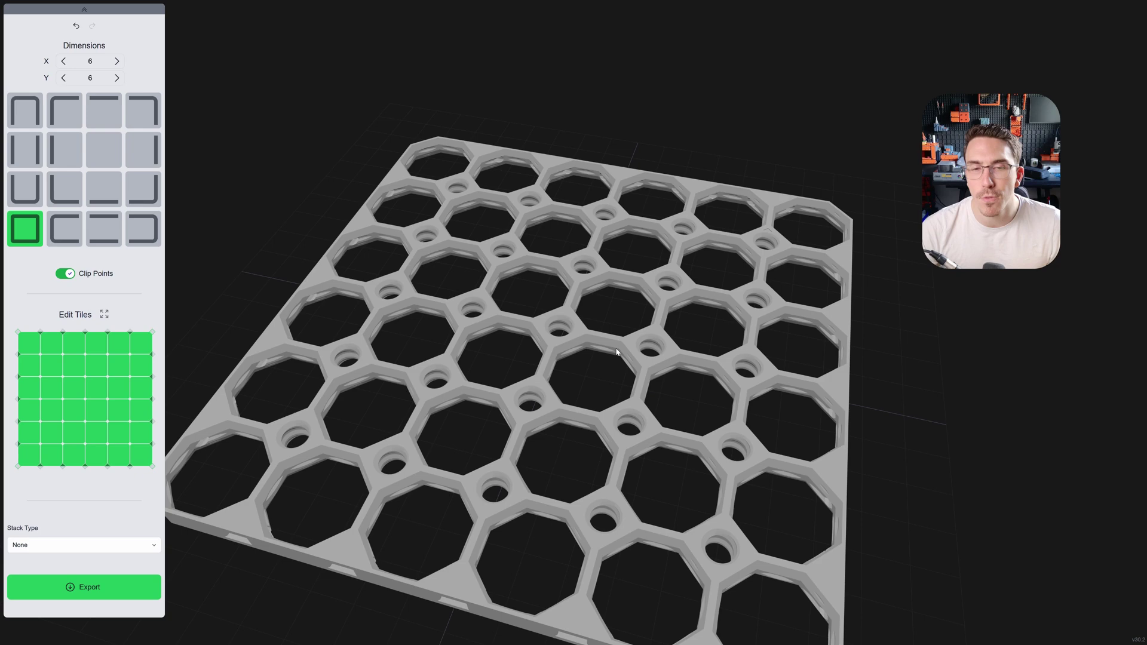
{"action": "scroll", "coordinate": [616, 353], "scroll_direction": "down", "scroll_amount": 5}
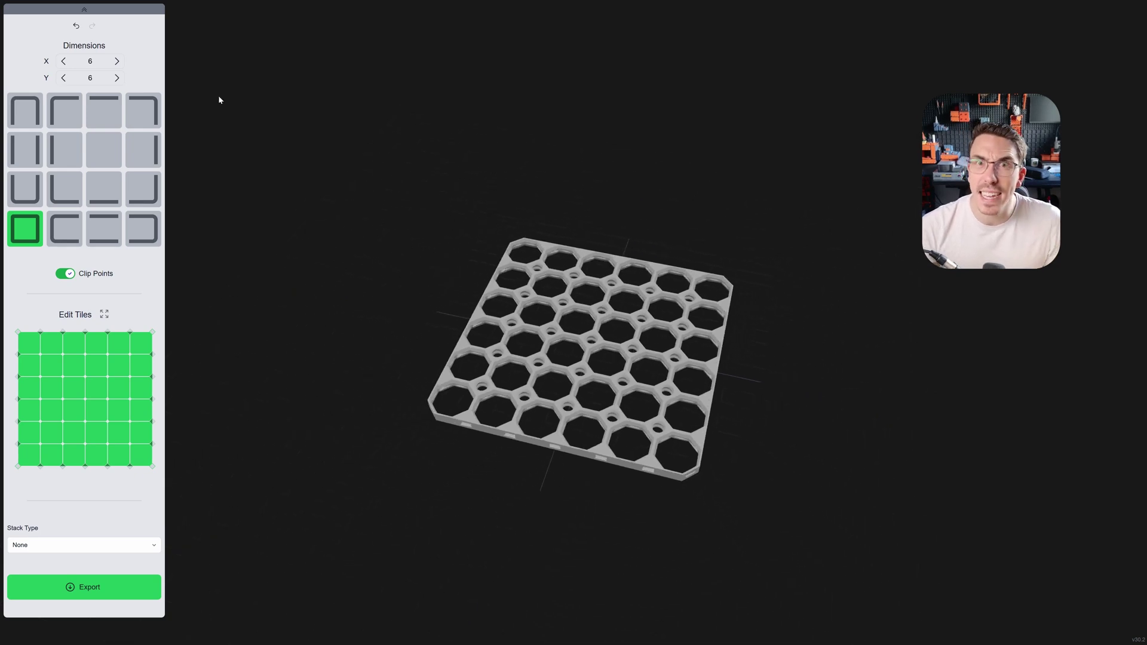
{"action": "left_click", "coordinate": [117, 61]}
{"action": "left_click", "coordinate": [117, 61]}
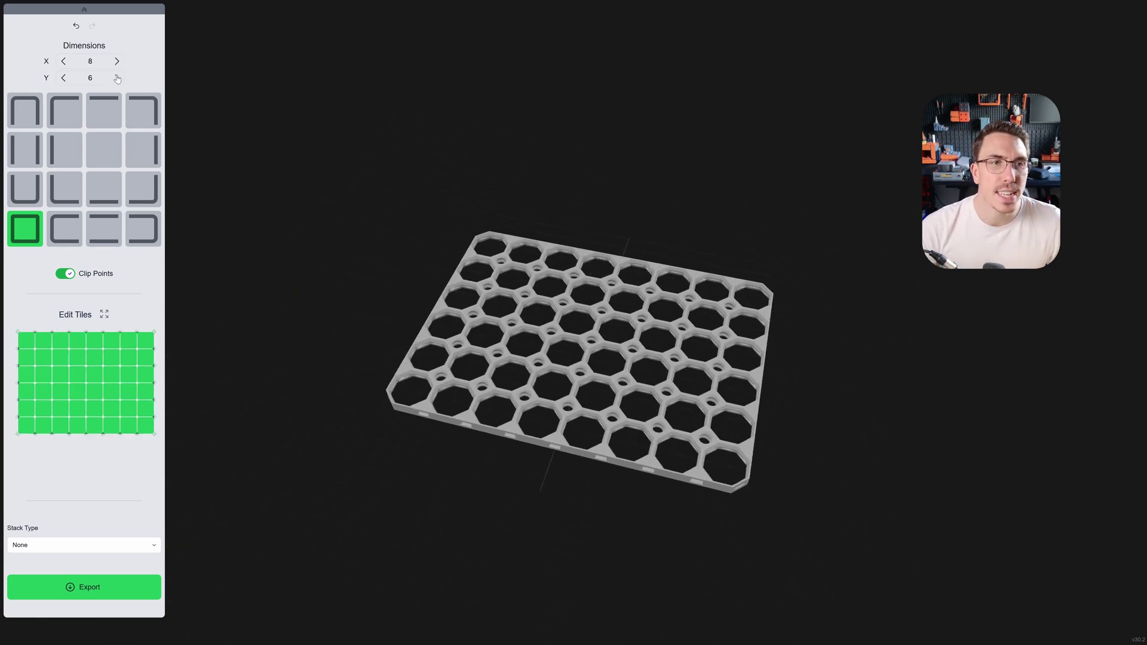
{"action": "left_click", "coordinate": [117, 78]}
{"action": "left_click", "coordinate": [118, 77]}
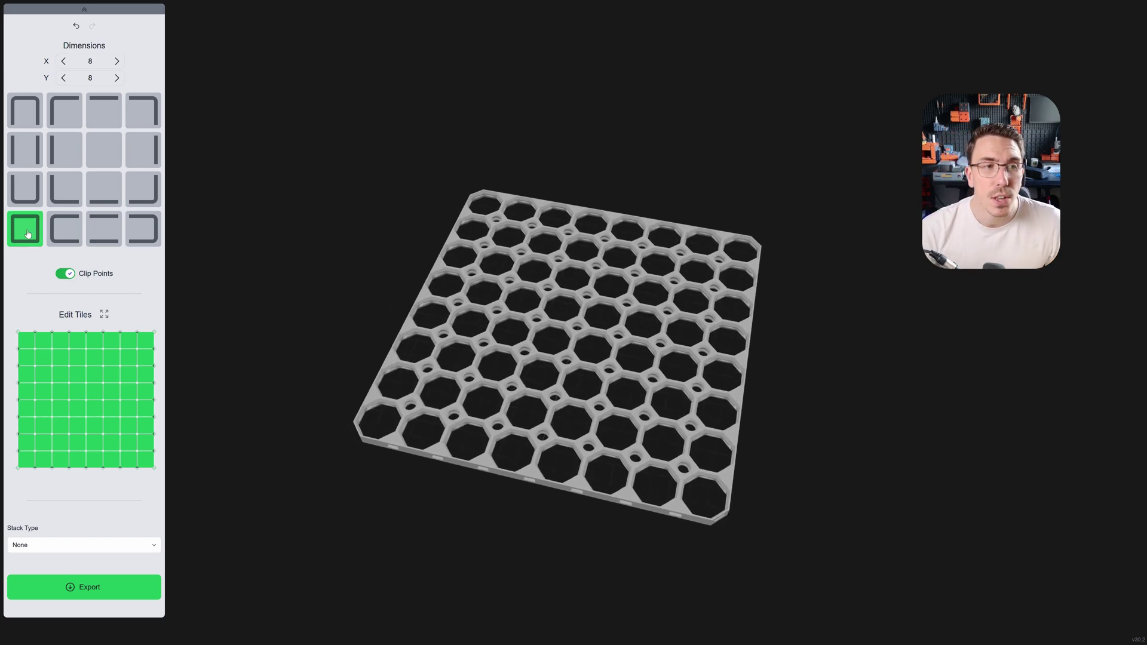
- Preview the right-open, two-parallel-wall and left-open tile styles, then compare them again
{"action": "left_click", "coordinate": [68, 235]}
{"action": "left_click", "coordinate": [104, 231]}
{"action": "left_click", "coordinate": [143, 232]}
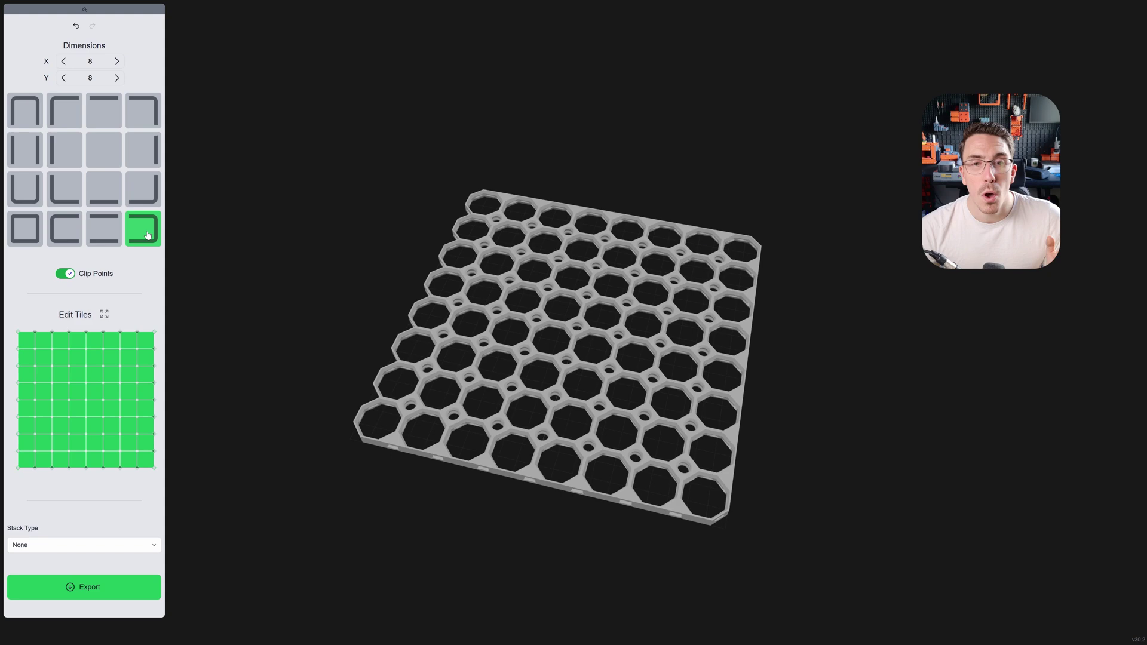
{"action": "left_click", "coordinate": [77, 234]}
{"action": "left_click", "coordinate": [104, 231]}
{"action": "left_click", "coordinate": [144, 230]}
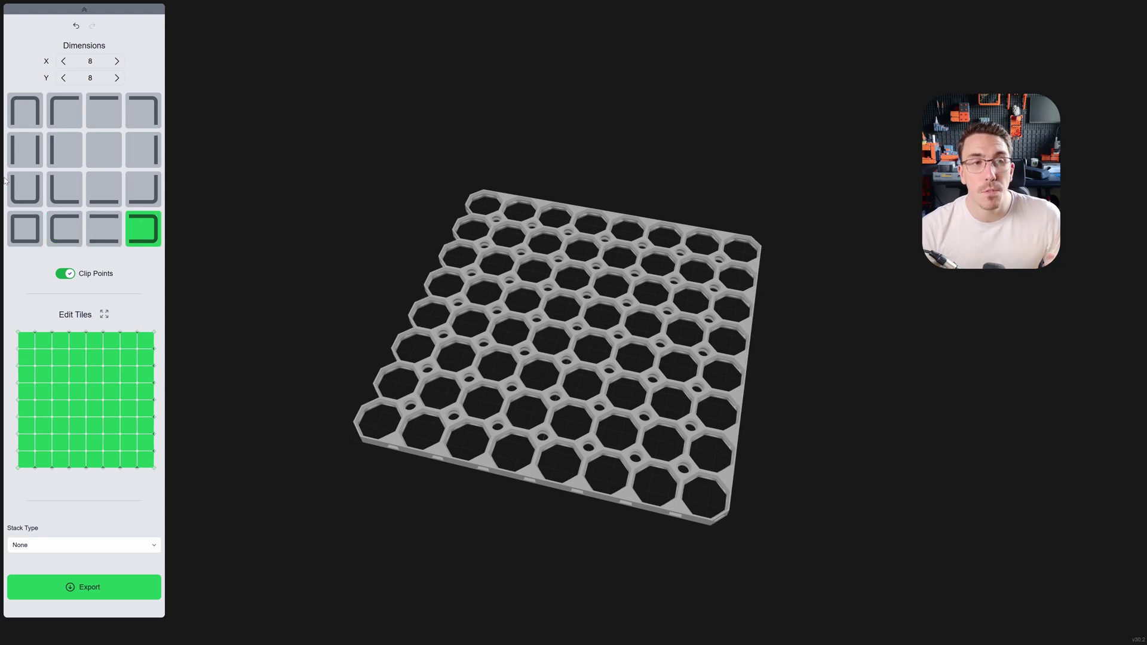
- Cycle through the corner, edge and centre tile pieces, settling on the L-shaped corner piece
{"action": "left_click", "coordinate": [22, 186]}
{"action": "left_click", "coordinate": [24, 150]}
{"action": "left_click", "coordinate": [24, 111]}
{"action": "left_click", "coordinate": [65, 189]}
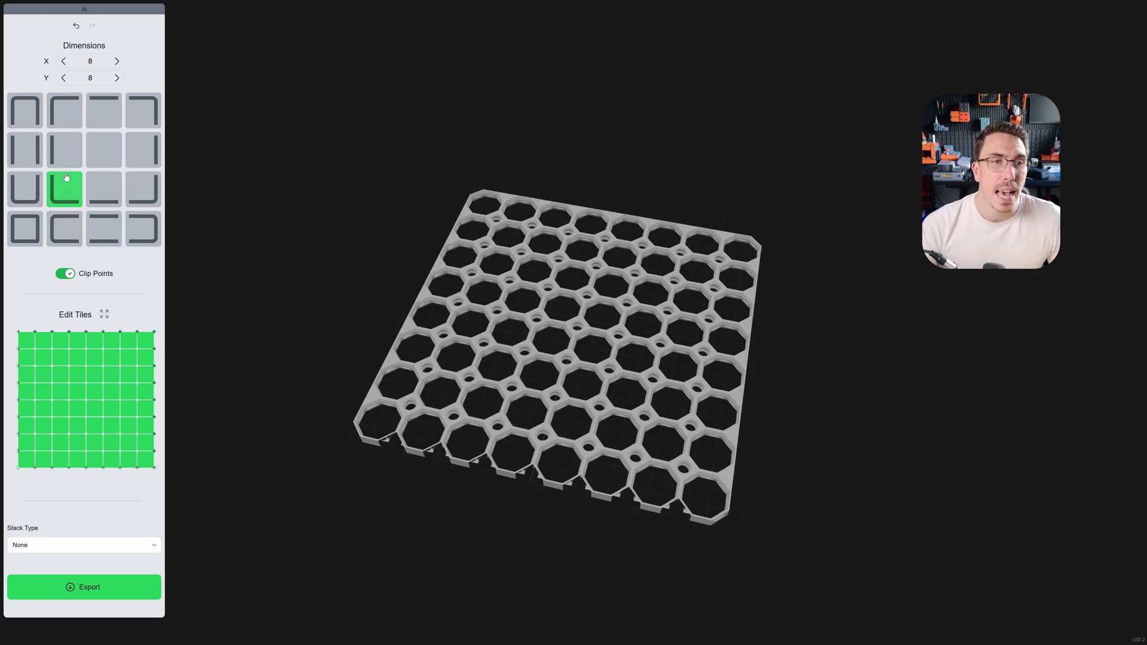
{"action": "left_click", "coordinate": [66, 150]}
{"action": "left_click", "coordinate": [104, 112]}
{"action": "left_click", "coordinate": [144, 113]}
{"action": "left_click", "coordinate": [143, 150]}
{"action": "left_click", "coordinate": [104, 150]}
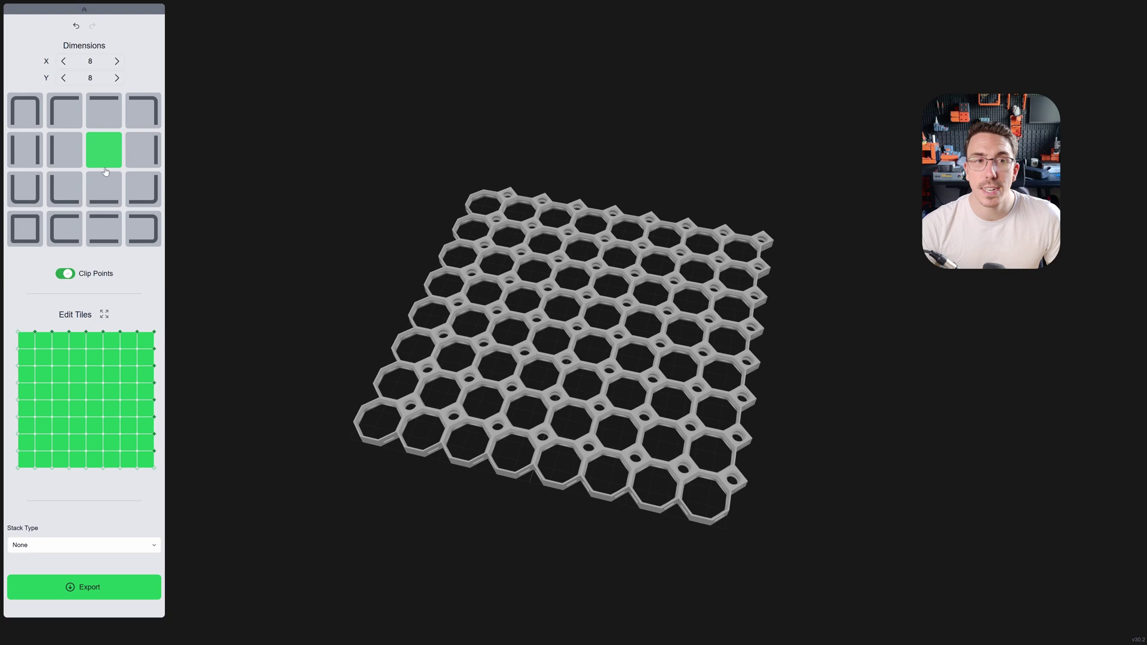
{"action": "left_click", "coordinate": [104, 189]}
{"action": "left_click", "coordinate": [137, 187]}
{"action": "left_click", "coordinate": [65, 189]}
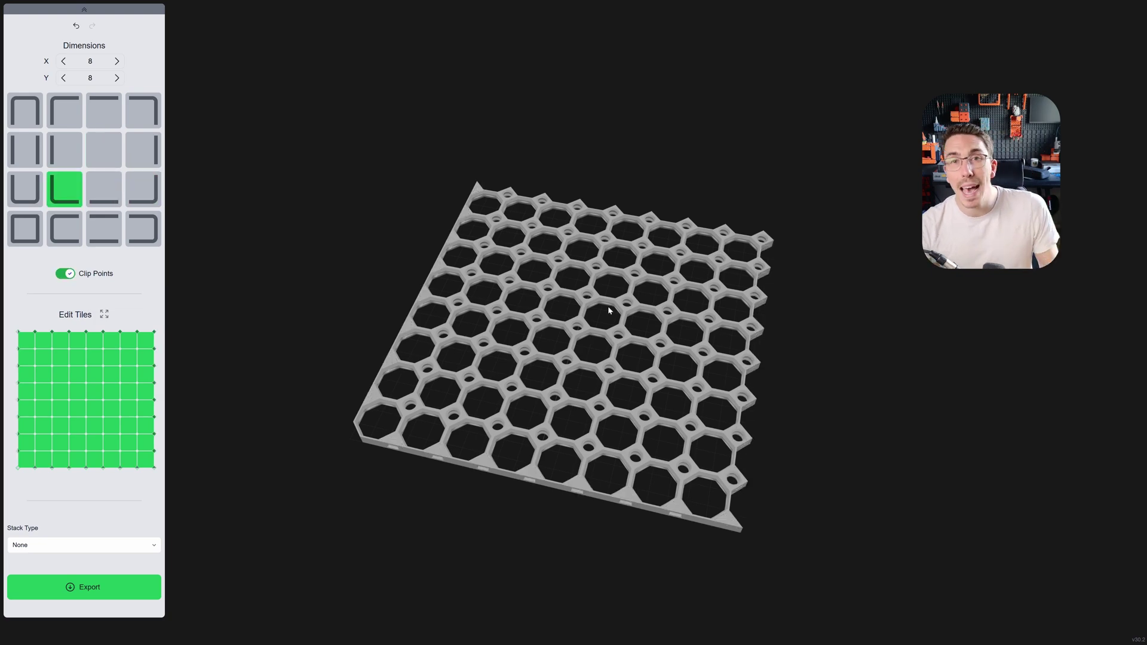
{"action": "left_click_drag", "start_coordinate": [602, 308], "coordinate": [621, 332]}
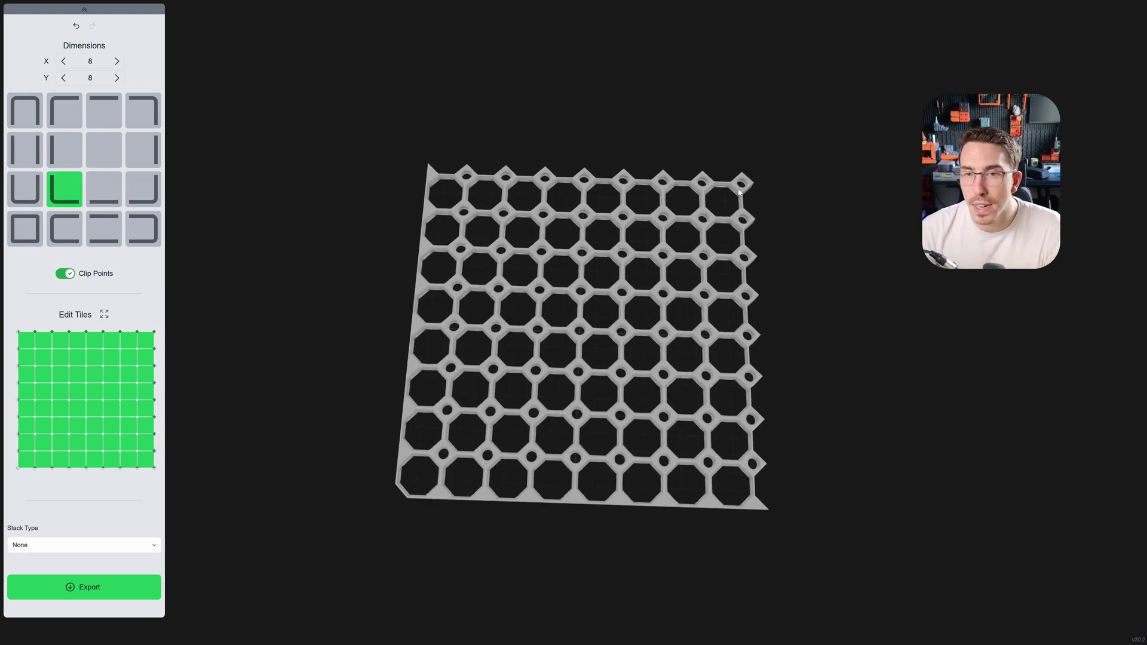
{"action": "scroll", "coordinate": [731, 213], "scroll_direction": "up", "scroll_amount": 3}
{"action": "scroll", "coordinate": [730, 214], "scroll_direction": "up", "scroll_amount": 10}
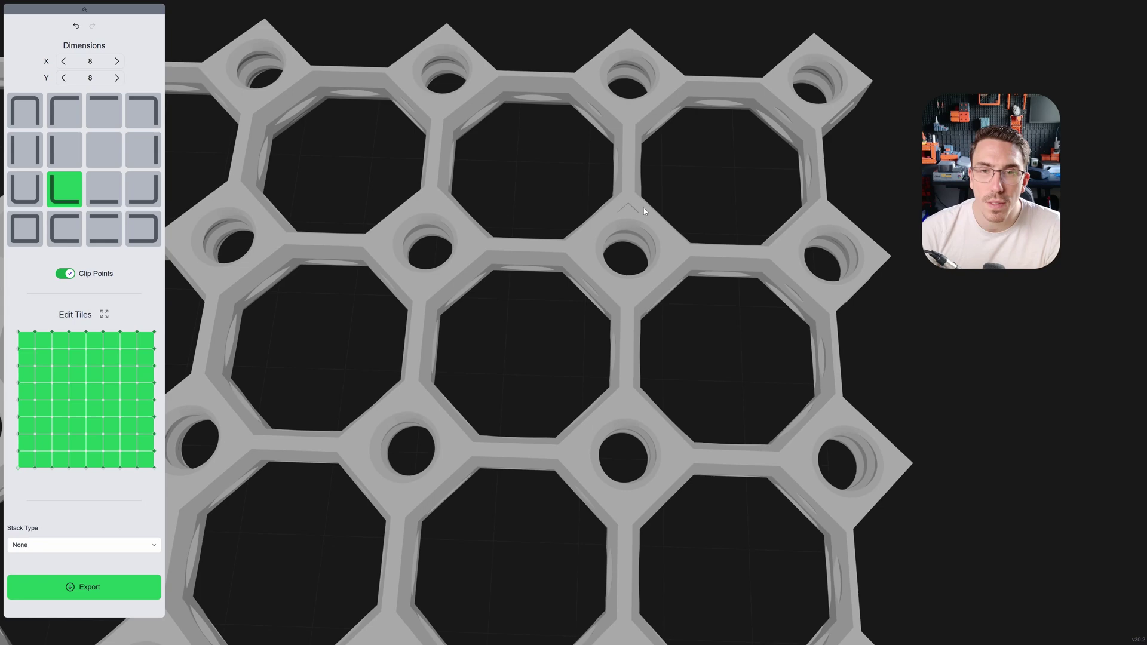
{"action": "scroll", "coordinate": [633, 202], "scroll_direction": "up", "scroll_amount": 8}
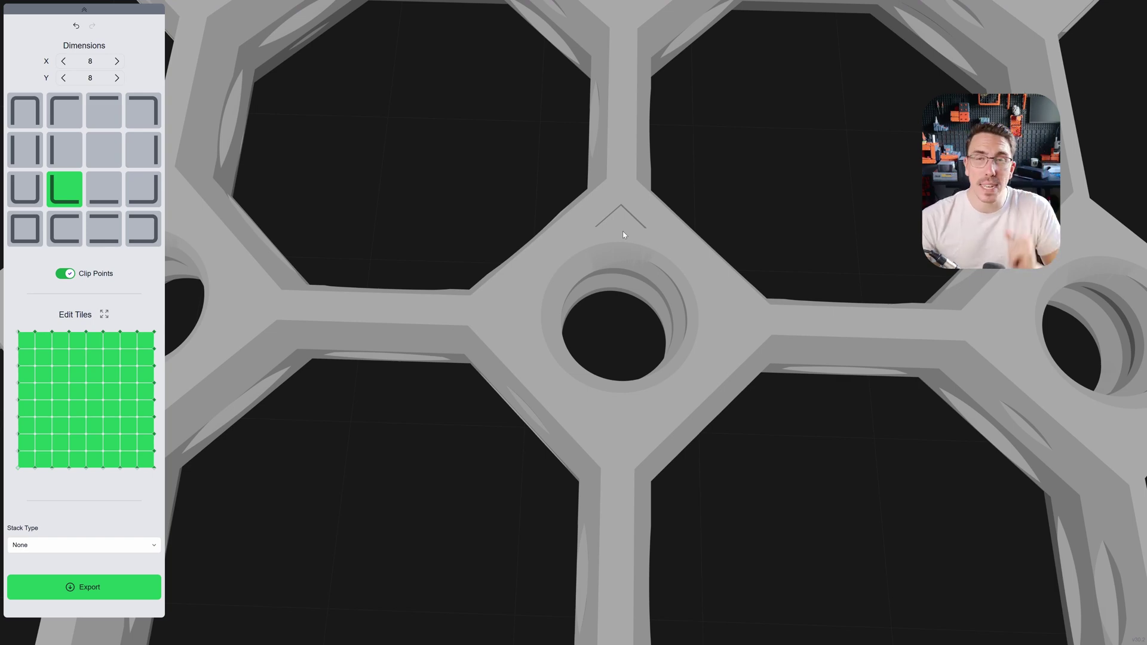
{"action": "scroll", "coordinate": [623, 235], "scroll_direction": "down", "scroll_amount": 10}
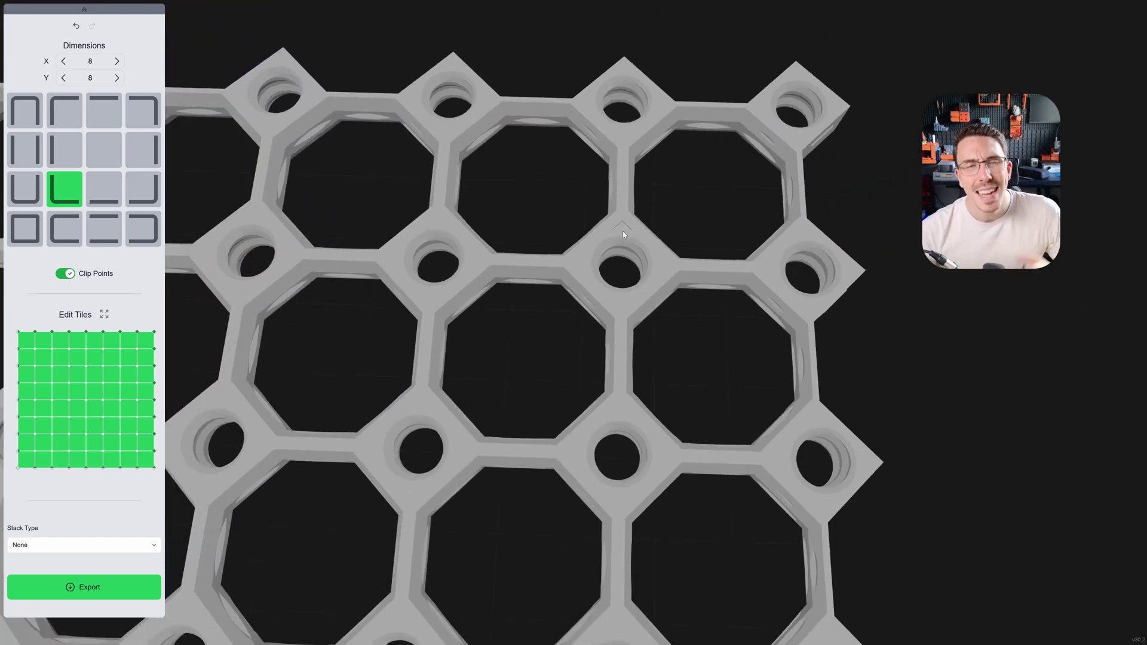
{"action": "scroll", "coordinate": [623, 235], "scroll_direction": "down", "scroll_amount": 10}
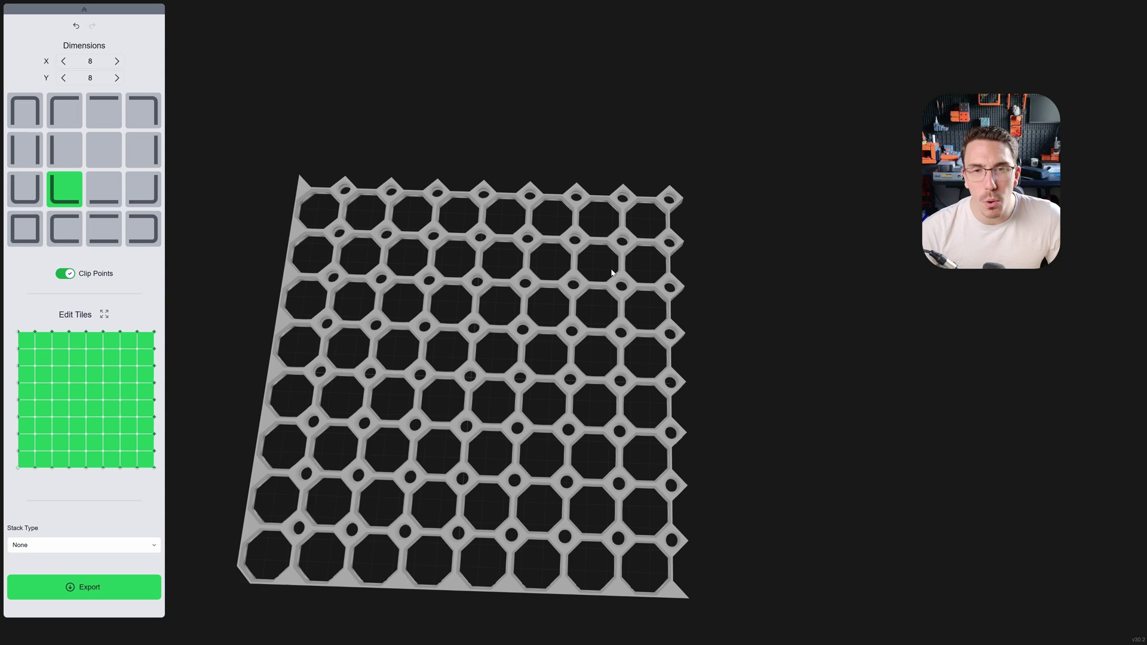
{"action": "scroll", "coordinate": [604, 302], "scroll_direction": "up", "scroll_amount": 10}
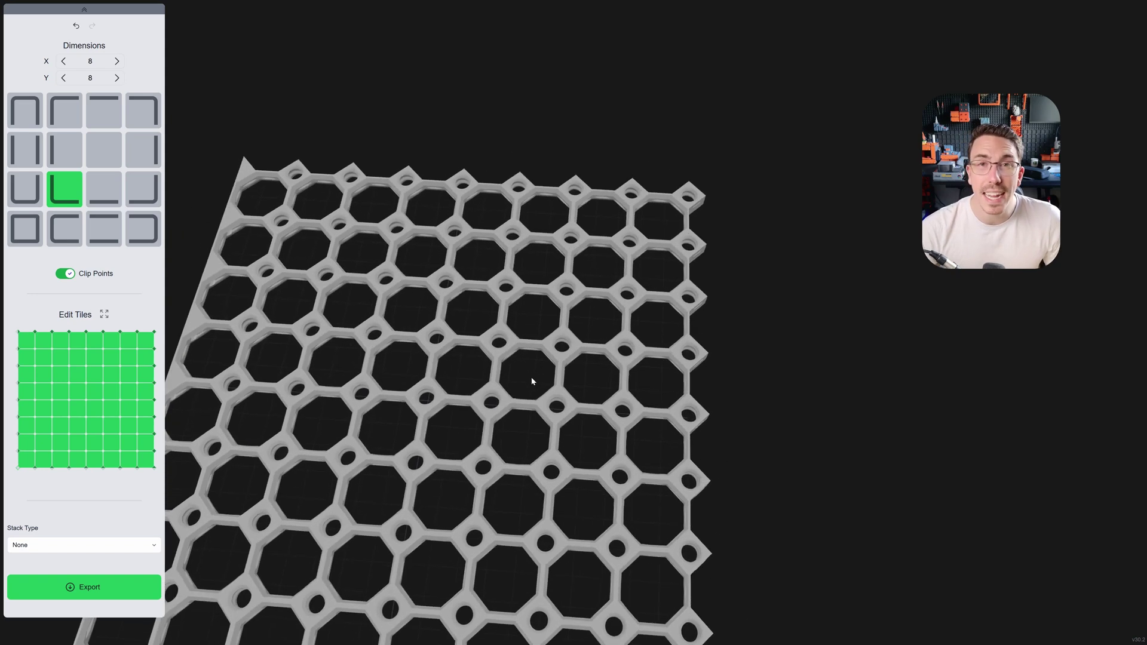
{"action": "scroll", "coordinate": [538, 377], "scroll_direction": "down", "scroll_amount": 6}
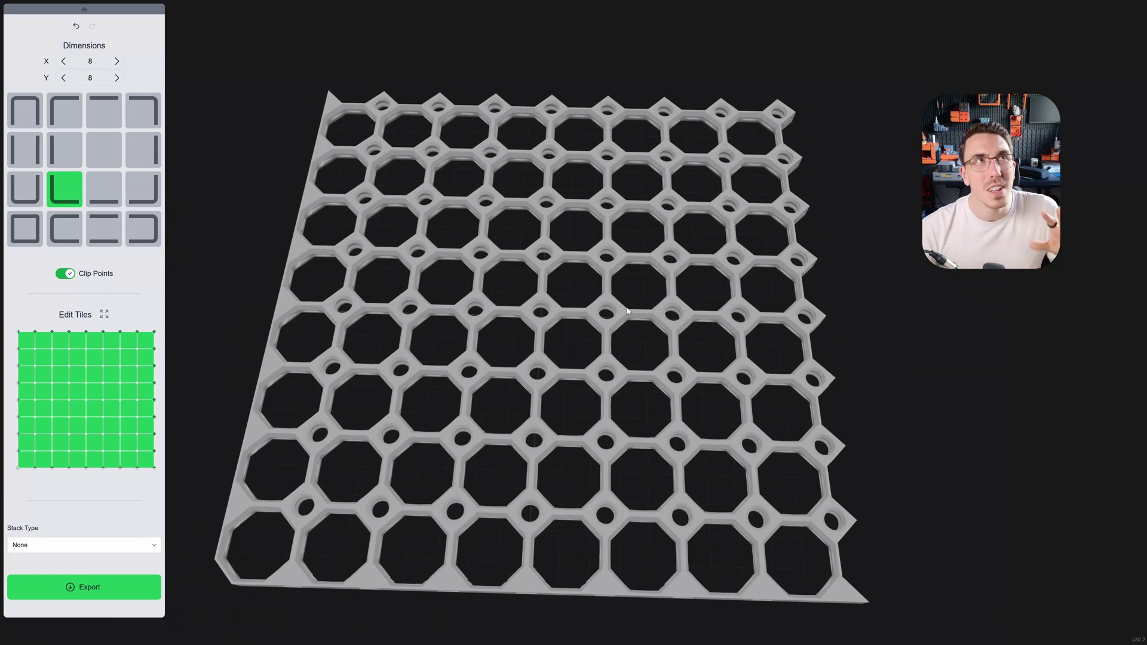
{"action": "scroll", "coordinate": [623, 311], "scroll_direction": "down", "scroll_amount": 2}
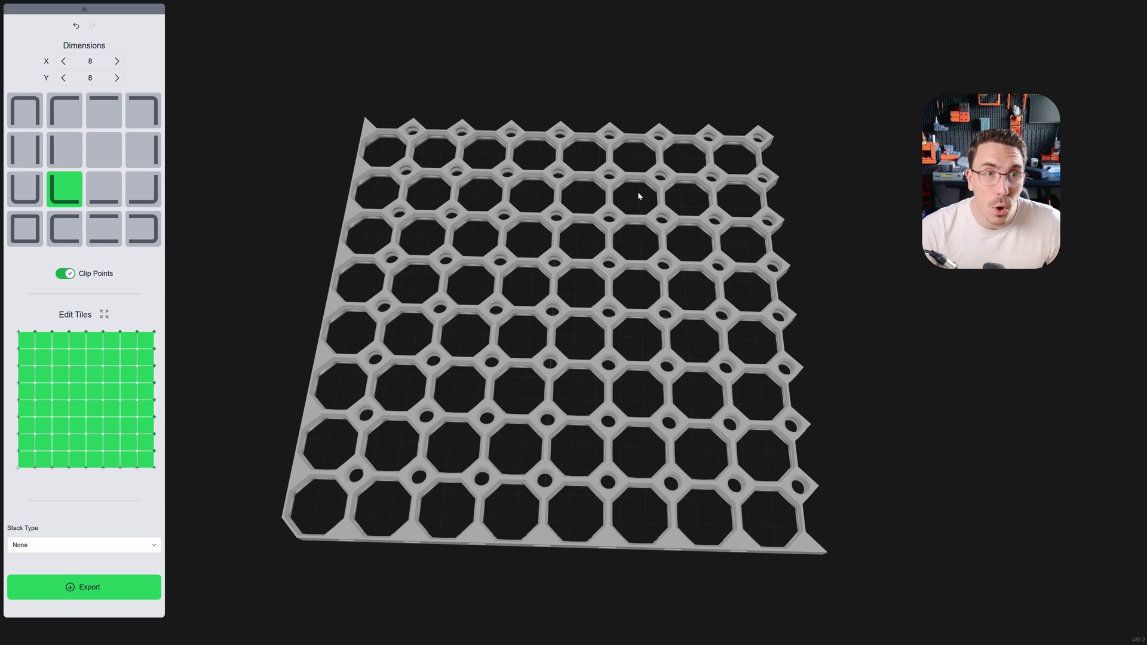
- Apply the full closed border, then erase the top-left Edit Tiles cells into an L-shape
{"action": "left_click", "coordinate": [104, 149]}
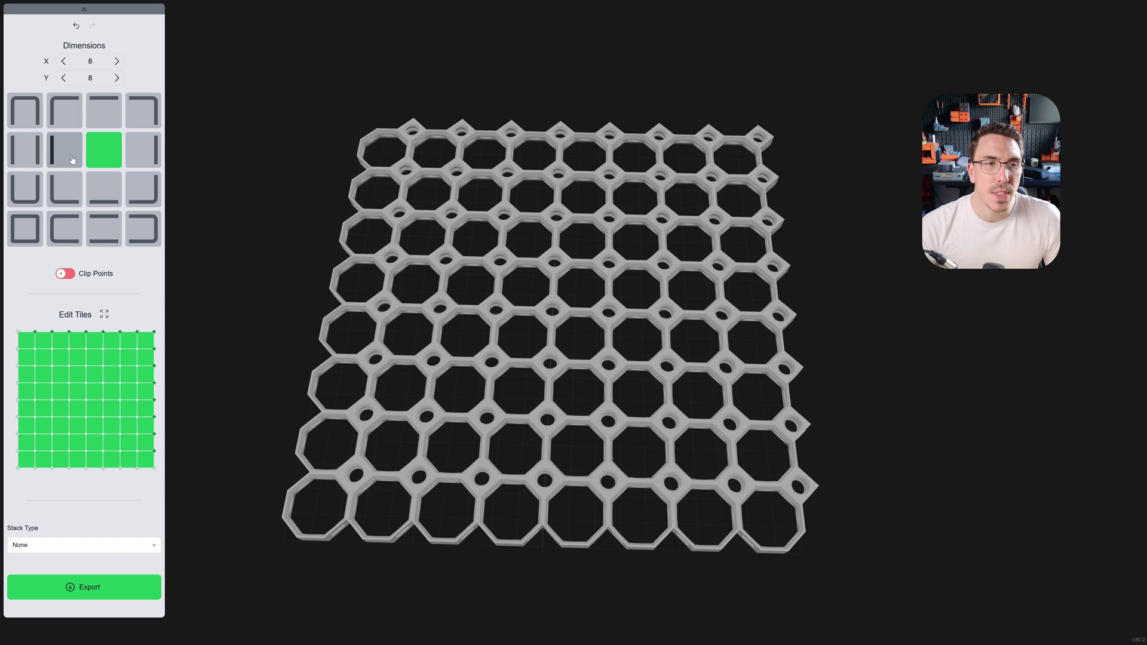
{"action": "left_click", "coordinate": [64, 188]}
{"action": "left_click", "coordinate": [31, 225]}
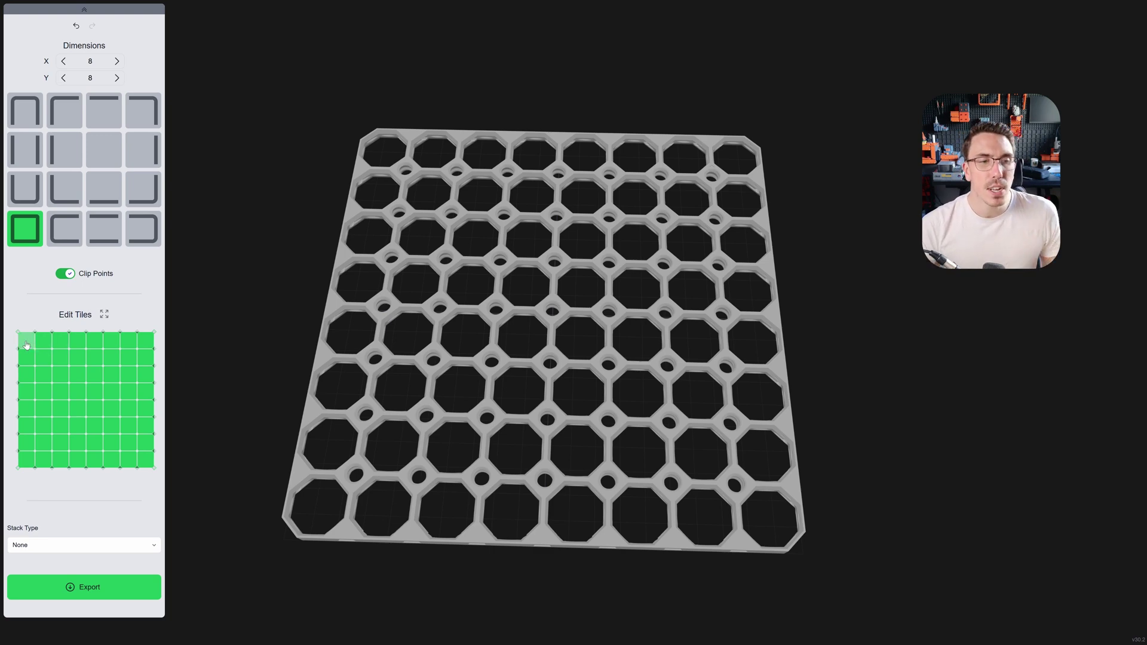
{"action": "mouse_move", "coordinate": [26, 345]}
{"action": "left_mouse_down"}
{"action": "mouse_move", "coordinate": [102, 344]}
{"action": "mouse_move", "coordinate": [103, 355]}
{"action": "mouse_move", "coordinate": [33, 357]}
{"action": "mouse_move", "coordinate": [29, 372]}
{"action": "mouse_move", "coordinate": [97, 375]}
{"action": "mouse_move", "coordinate": [98, 388]}
{"action": "mouse_move", "coordinate": [39, 395]}
{"action": "mouse_move", "coordinate": [54, 418]}
{"action": "mouse_move", "coordinate": [86, 411]}
{"action": "mouse_move", "coordinate": [75, 431]}
{"action": "left_mouse_up"}
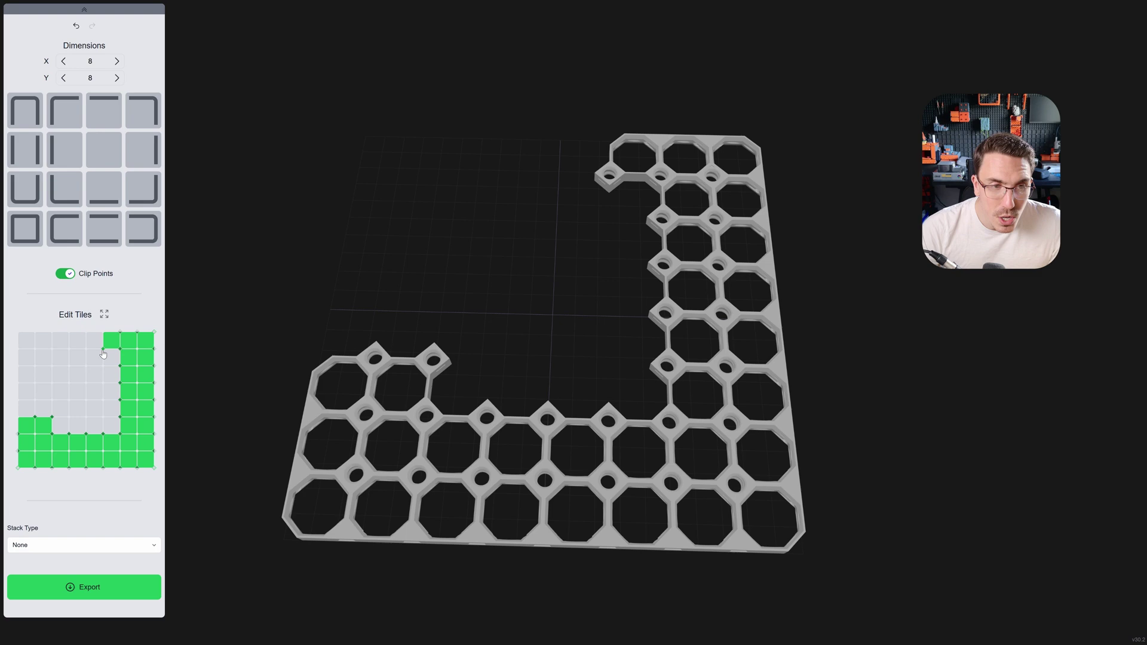
- In the enlarged tile editor, remove six inner-edge clip points and restore the corner block's top-left cell
{"action": "left_click", "coordinate": [104, 313]}
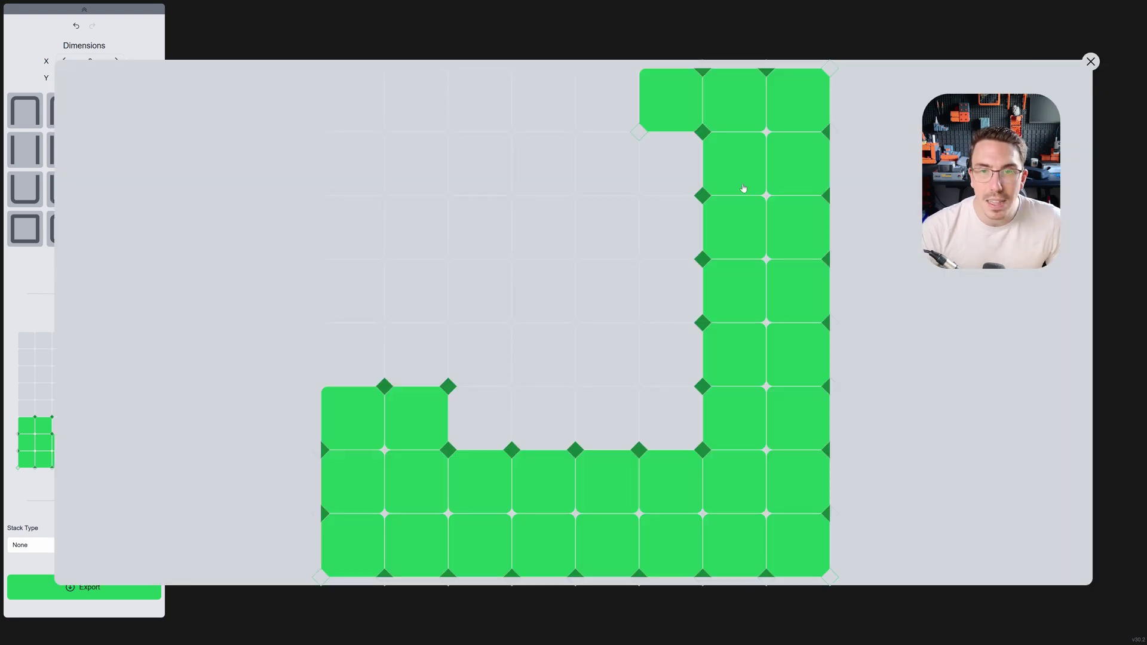
{"action": "left_click", "coordinate": [703, 197]}
{"action": "left_click", "coordinate": [702, 259]}
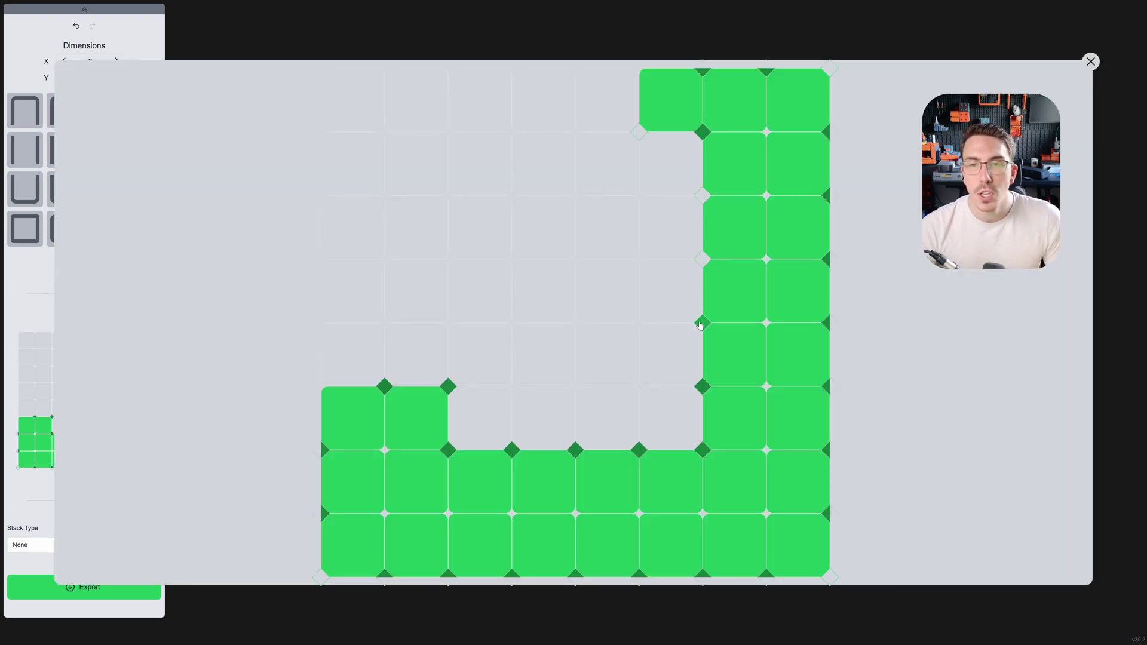
{"action": "left_click", "coordinate": [700, 323]}
{"action": "left_click", "coordinate": [702, 386]}
{"action": "left_click", "coordinate": [449, 387]}
{"action": "left_click", "coordinate": [384, 387]}
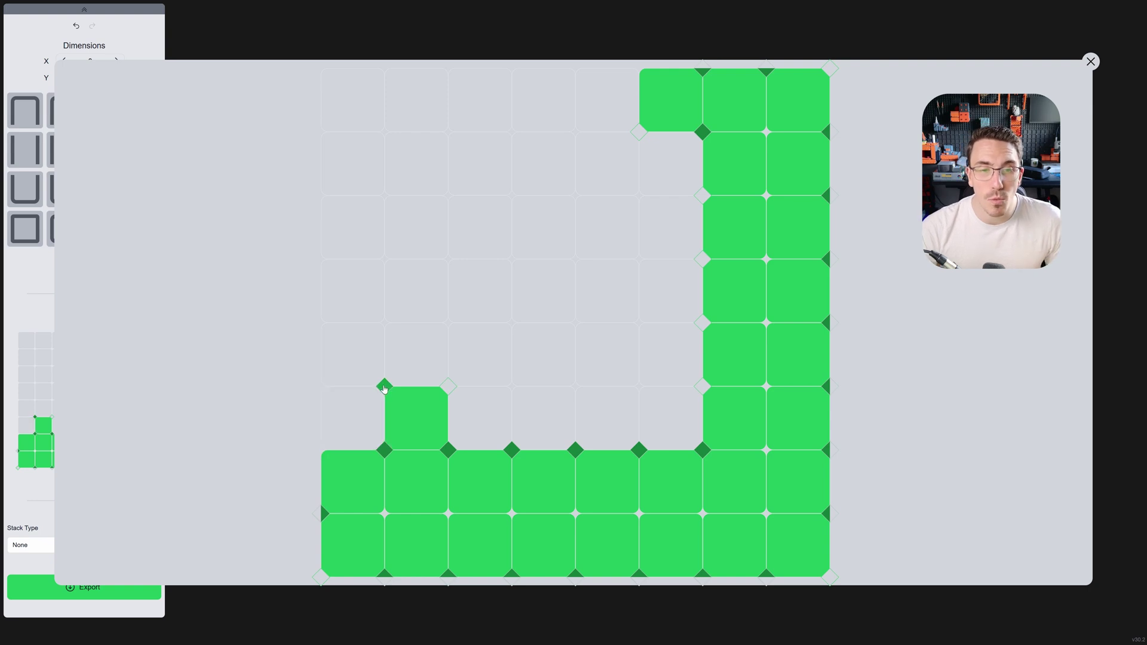
{"action": "left_click", "coordinate": [354, 412]}
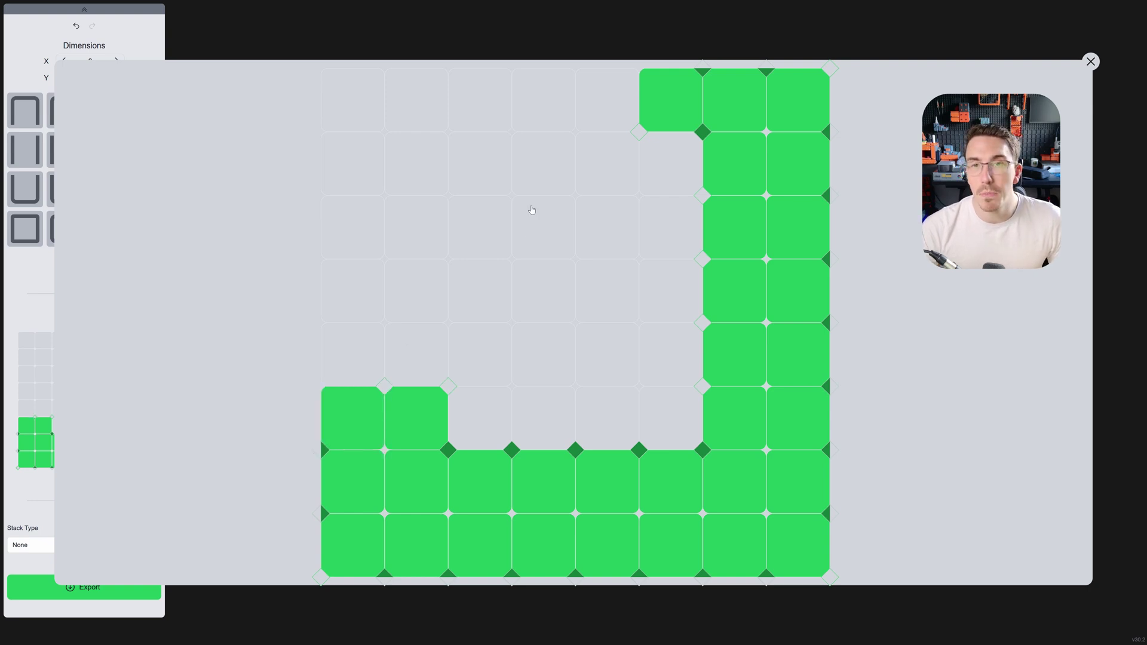
{"action": "left_click", "coordinate": [1090, 61]}
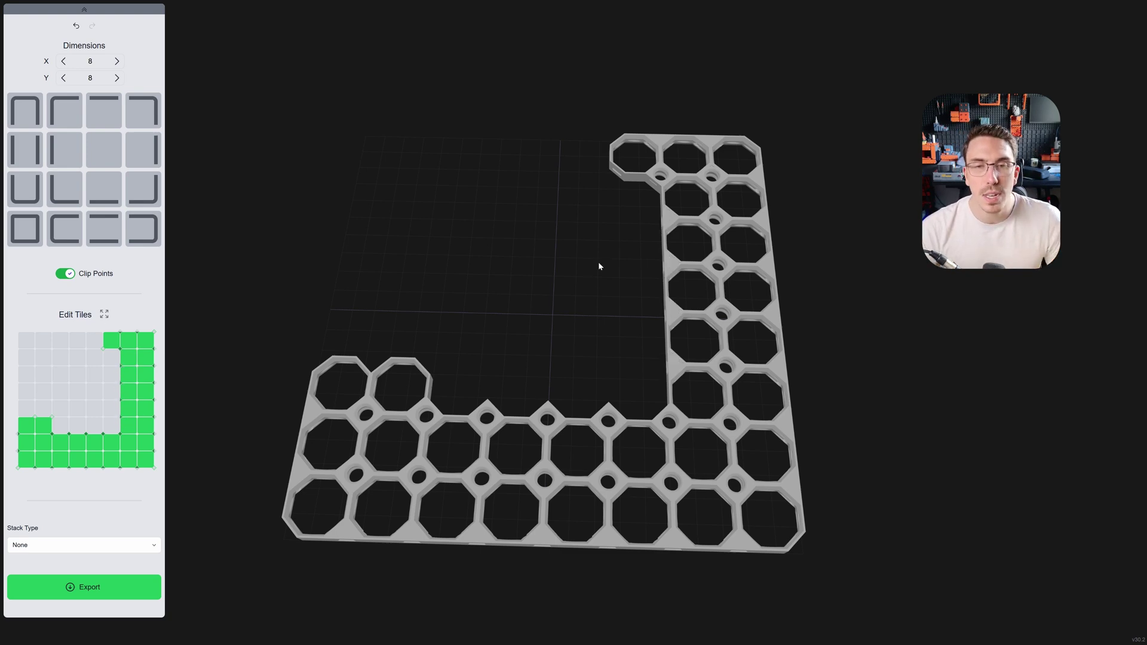
- Remove three more clip points at the inner corner and along the bottom arm
{"action": "left_click_drag", "start_coordinate": [599, 266], "coordinate": [696, 277]}
{"action": "scroll", "coordinate": [681, 287], "scroll_direction": "up", "scroll_amount": 5}
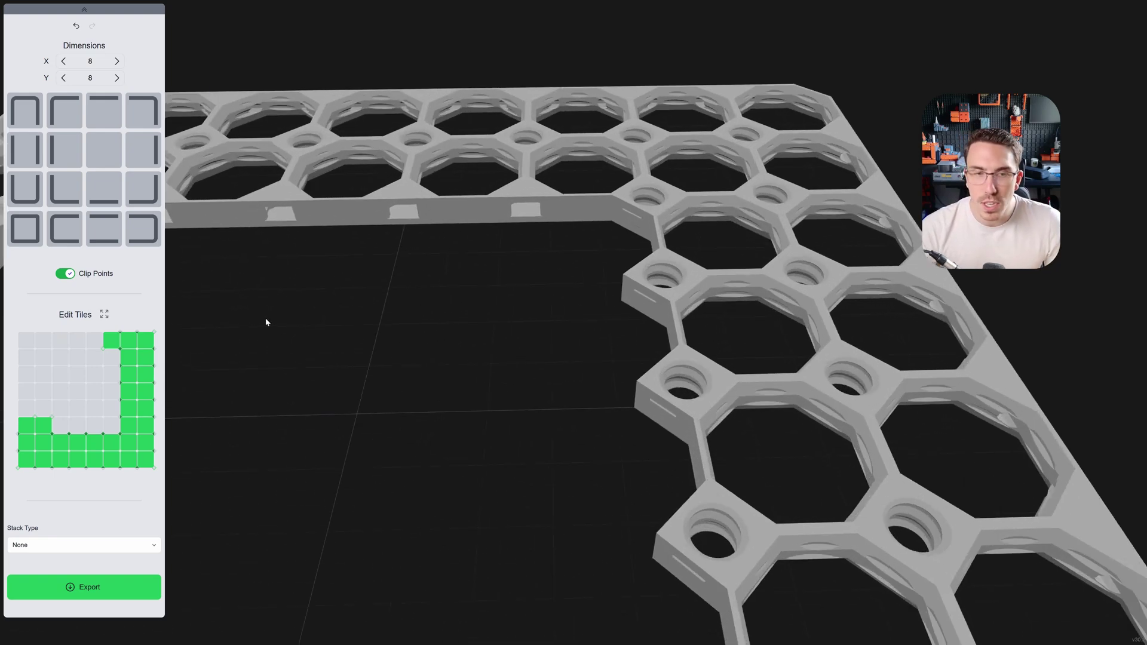
{"action": "left_click", "coordinate": [104, 435]}
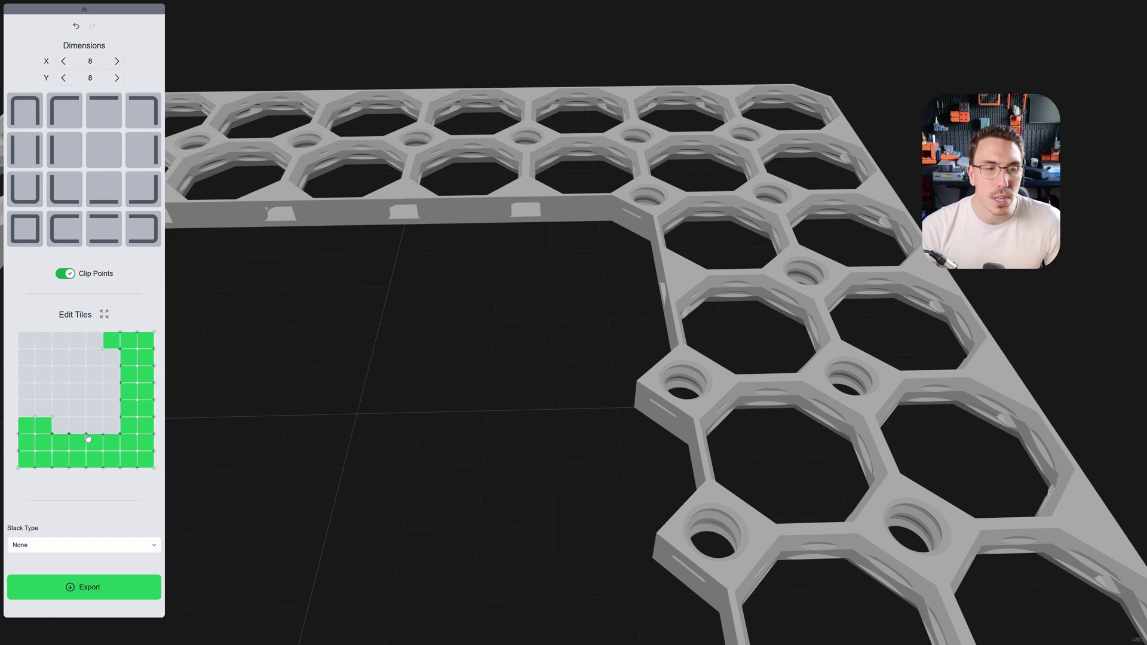
{"action": "left_click", "coordinate": [87, 436]}
{"action": "left_click", "coordinate": [69, 435]}
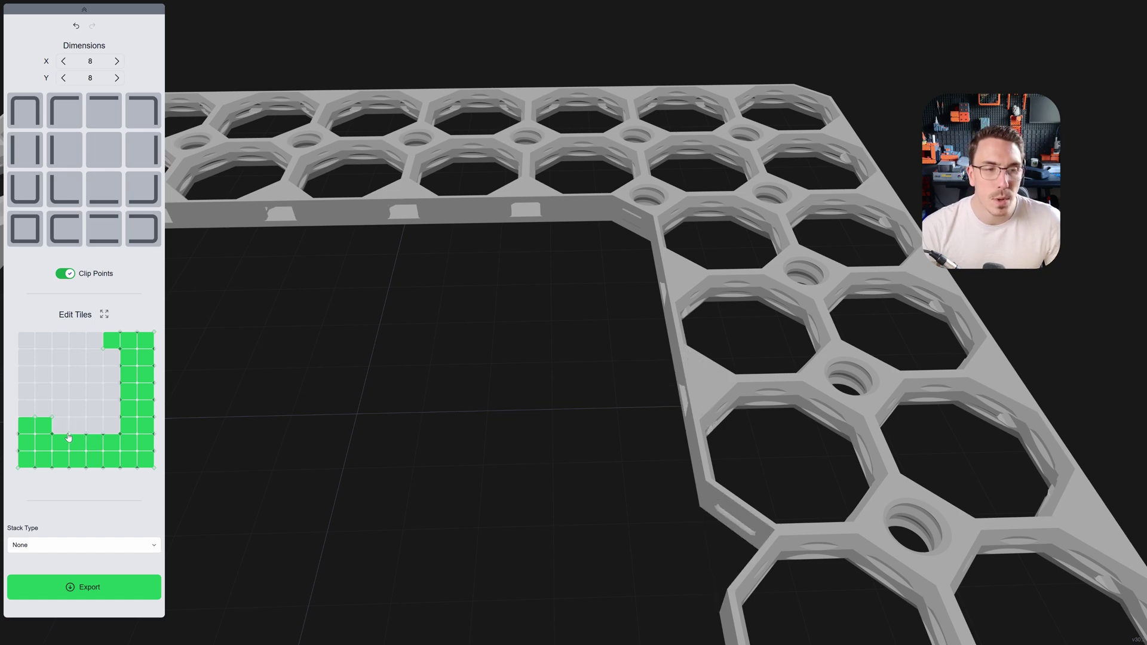
{"action": "scroll", "coordinate": [432, 349], "scroll_direction": "down", "scroll_amount": 5}
{"action": "scroll", "coordinate": [437, 352], "scroll_direction": "down", "scroll_amount": 2}
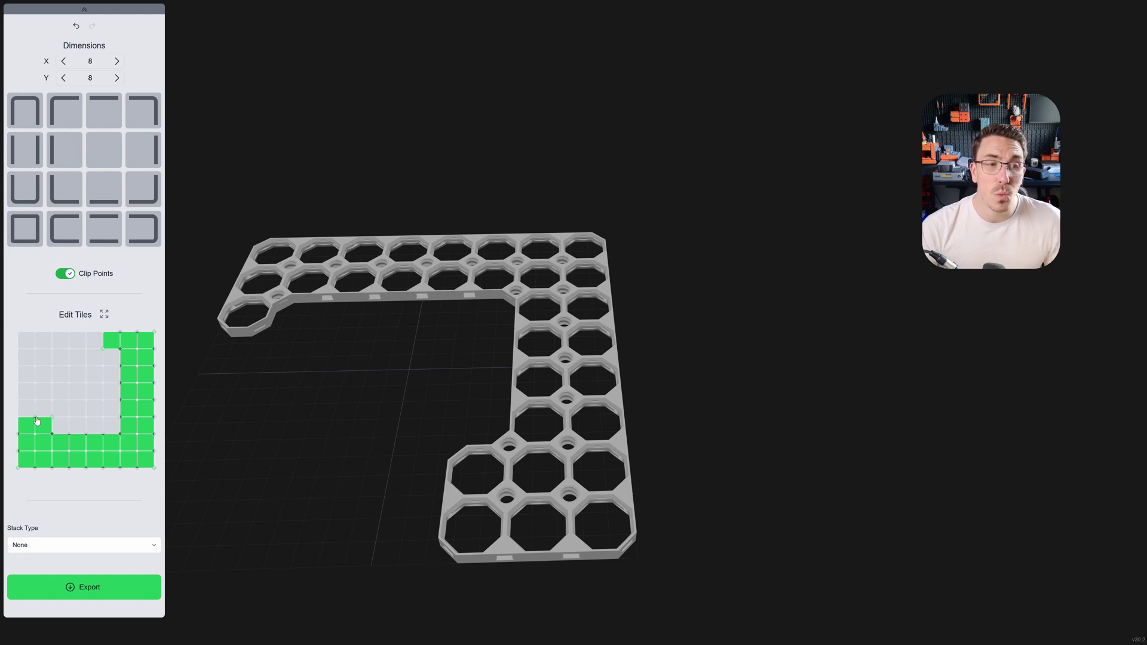
{"action": "left_click_drag", "start_coordinate": [397, 353], "coordinate": [160, 394]}
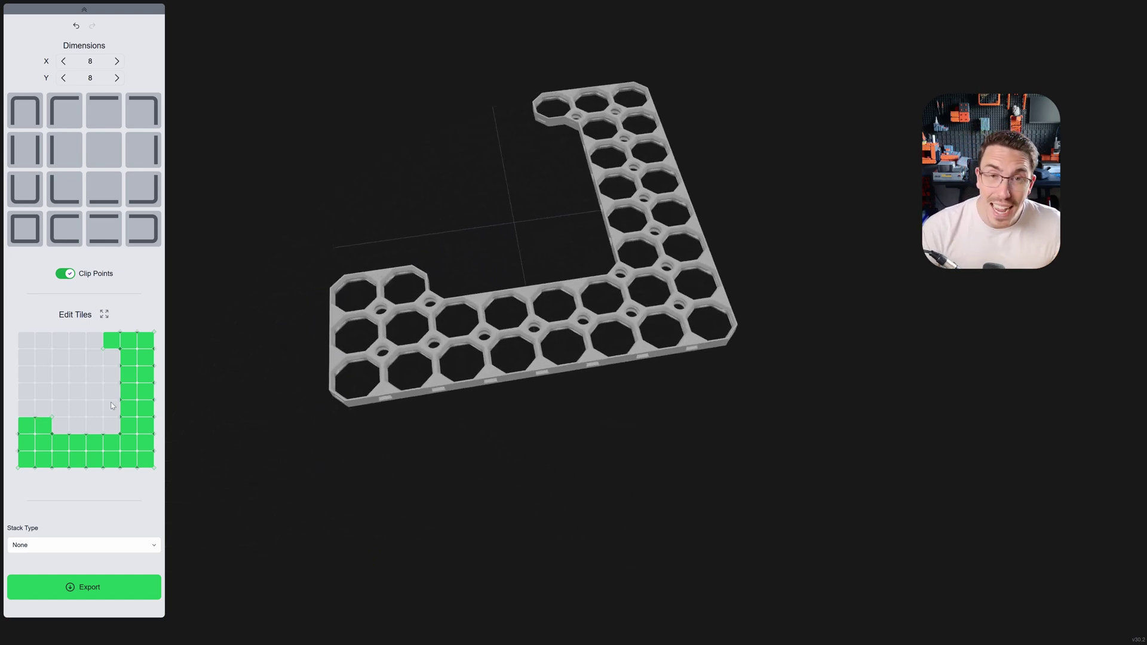
{"action": "left_click_drag", "start_coordinate": [427, 205], "coordinate": [584, 329]}
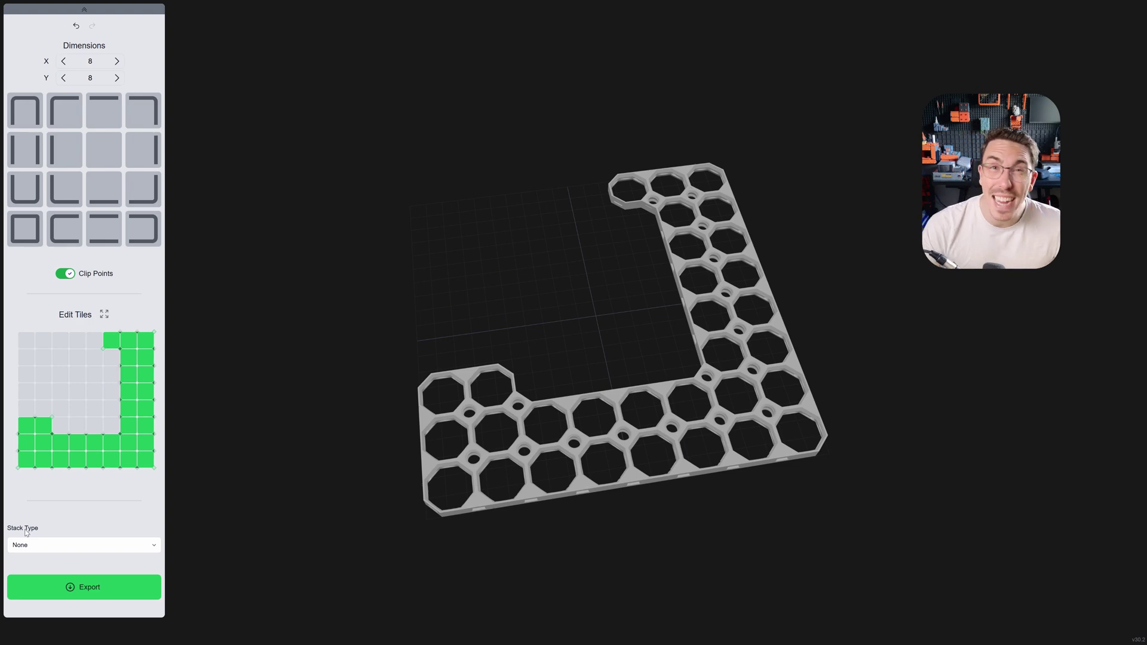
- Set Stack Type to Ironing Stack and add three layers
{"action": "left_click", "coordinate": [93, 550]}
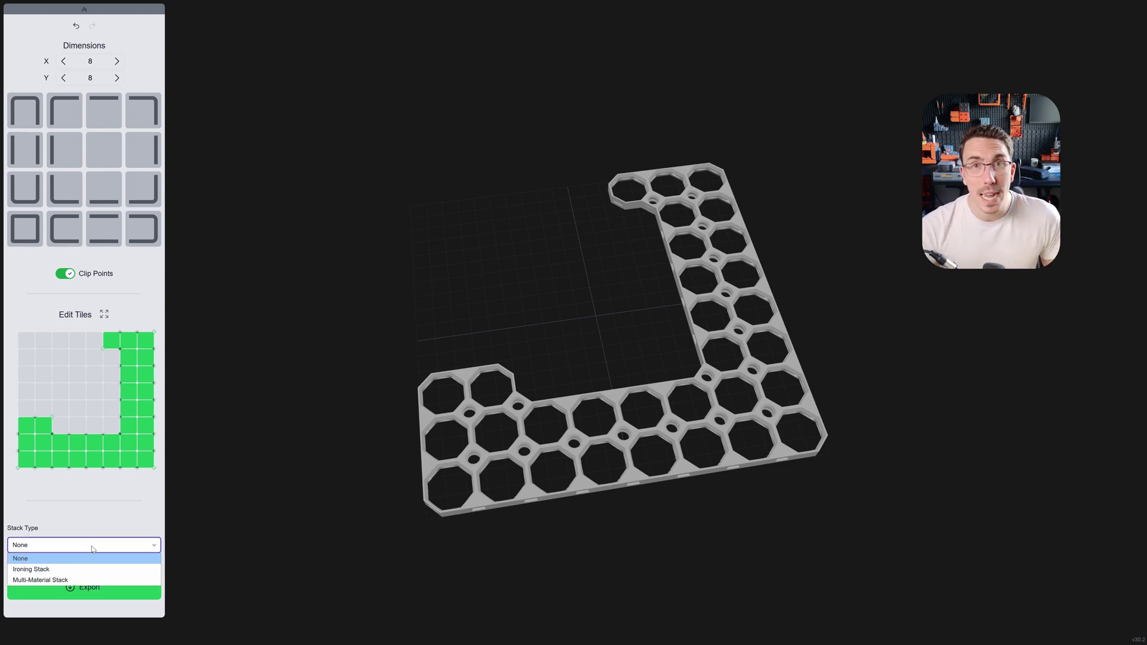
{"action": "left_click", "coordinate": [47, 571]}
{"action": "left_click", "coordinate": [67, 581]}
{"action": "left_click", "coordinate": [67, 581]}
{"action": "left_click", "coordinate": [67, 580]}
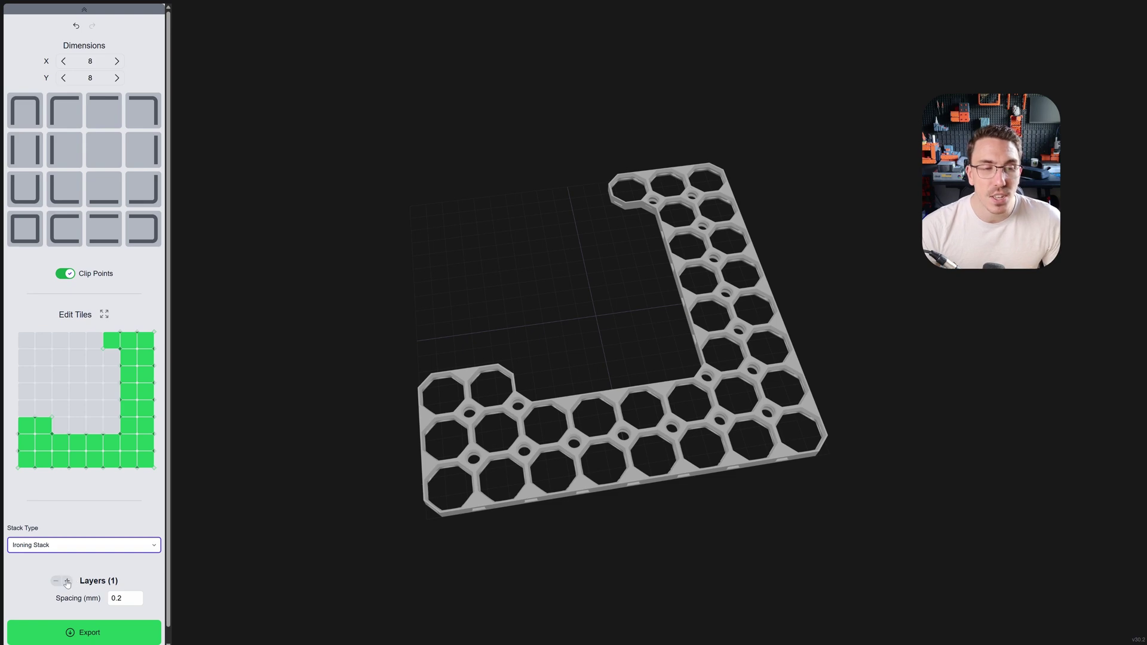
{"action": "left_click", "coordinate": [67, 580]}
{"action": "left_click_drag", "start_coordinate": [235, 473], "coordinate": [417, 422]}
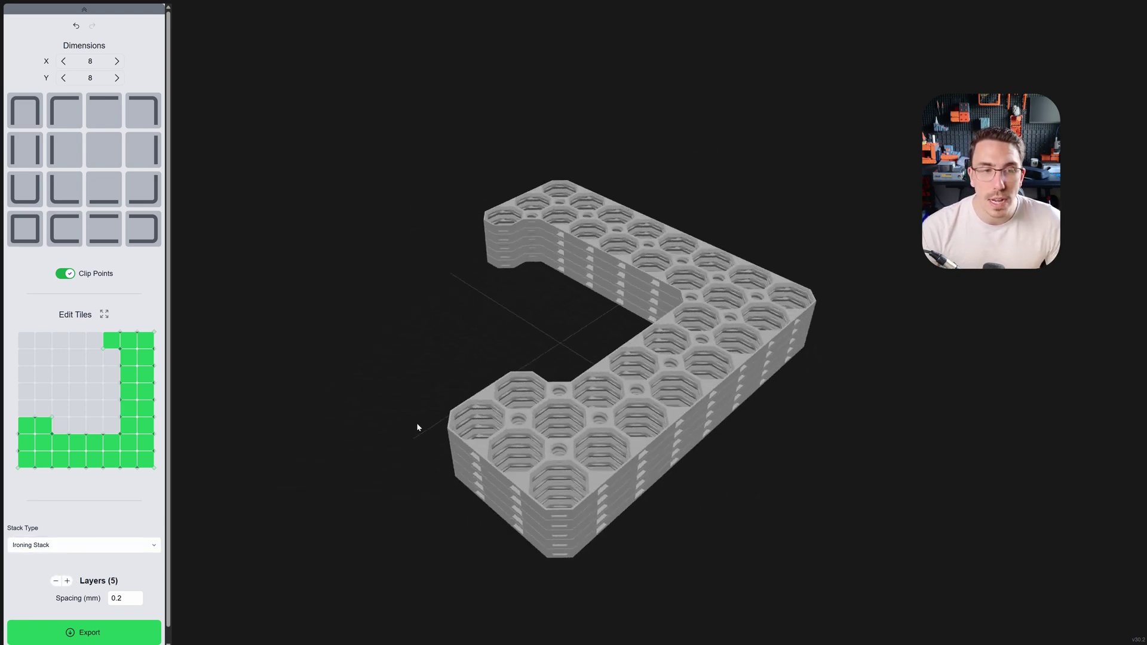
- Switch Stack Type to Multi-Material Stack and set the layer count to 7
{"action": "left_click", "coordinate": [89, 544]}
{"action": "left_click", "coordinate": [41, 580]}
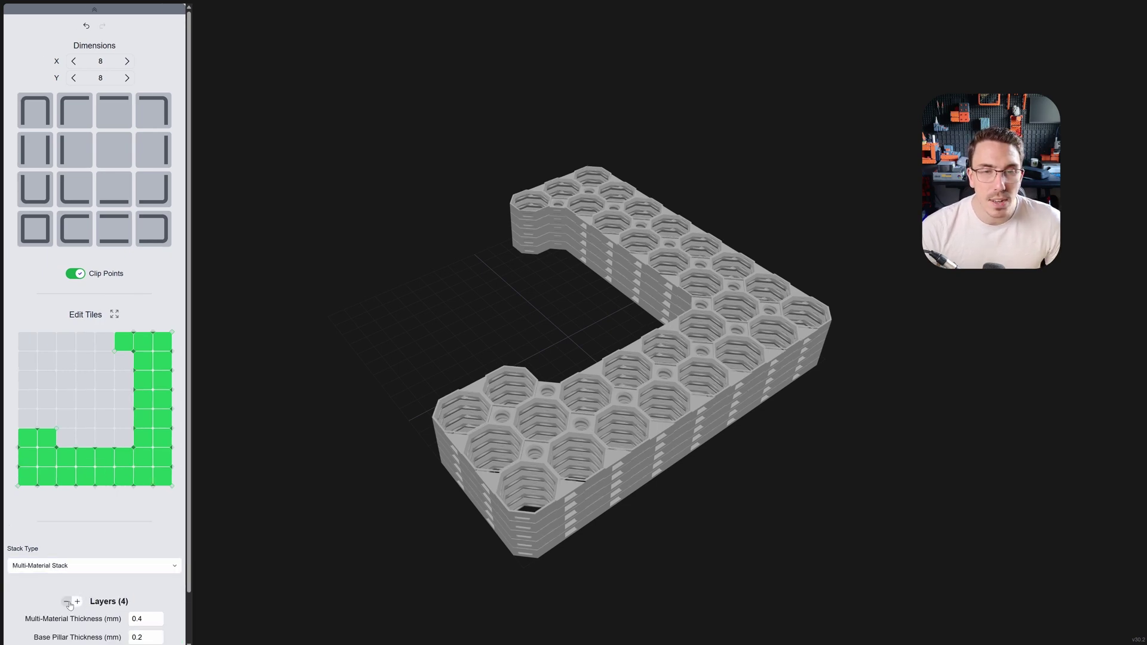
{"action": "left_click", "coordinate": [68, 602]}
{"action": "left_click", "coordinate": [78, 601]}
{"action": "left_click", "coordinate": [77, 602]}
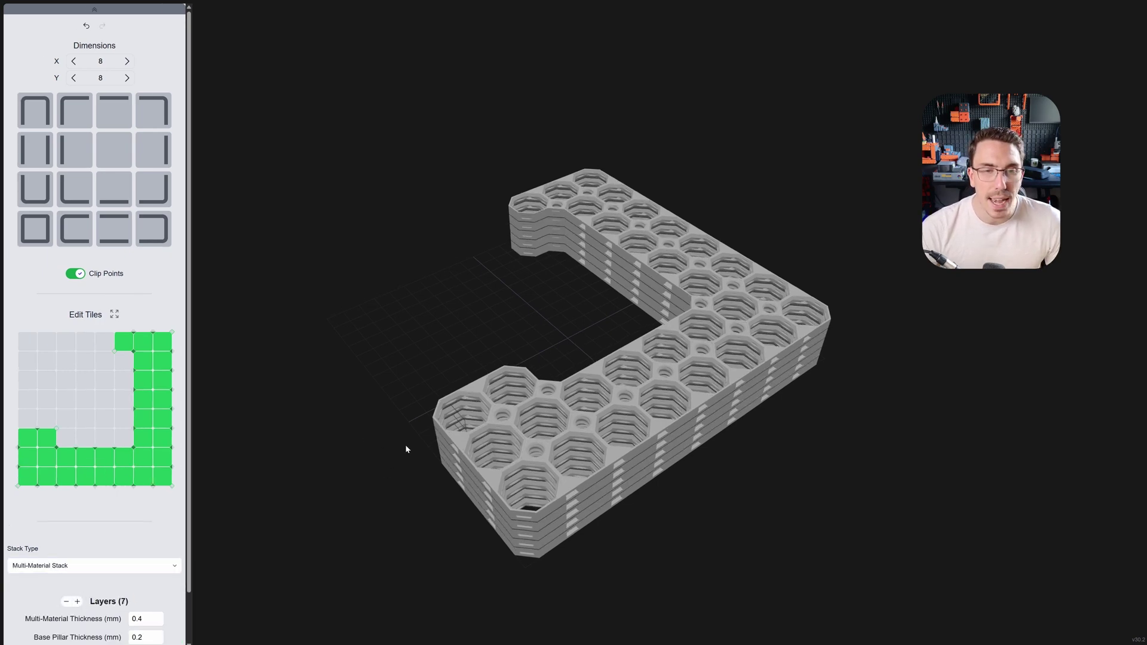
{"action": "left_click_drag", "start_coordinate": [405, 444], "coordinate": [385, 522]}
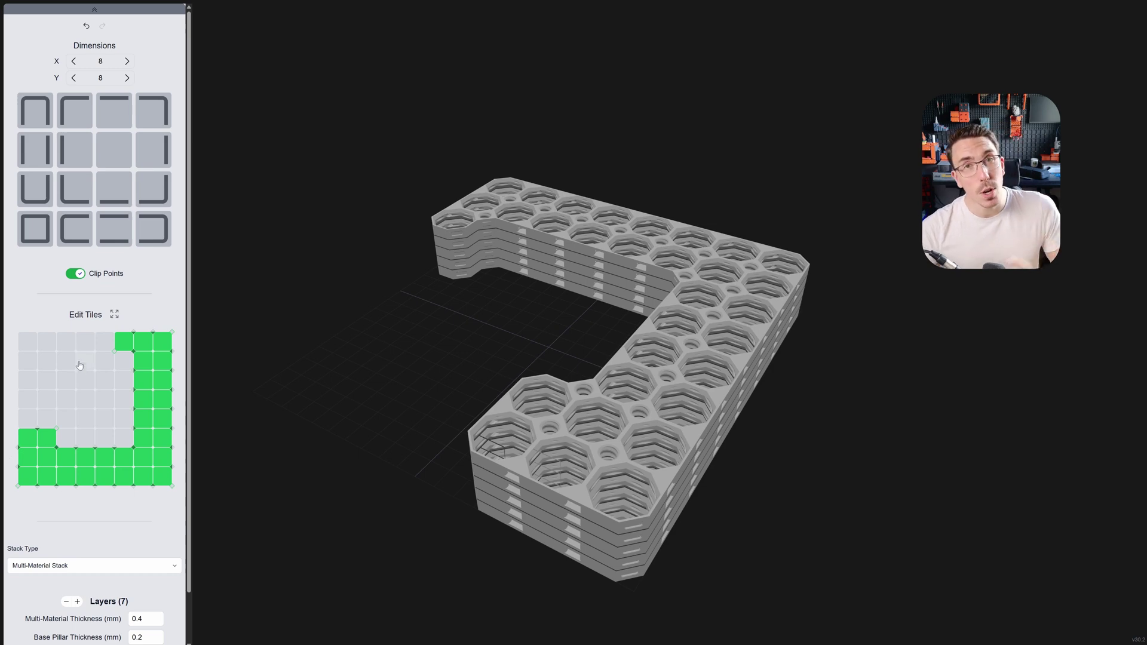
- Reapply the closed-square border to refill all 8x8 cells with a single layer
{"action": "left_click", "coordinate": [43, 232]}
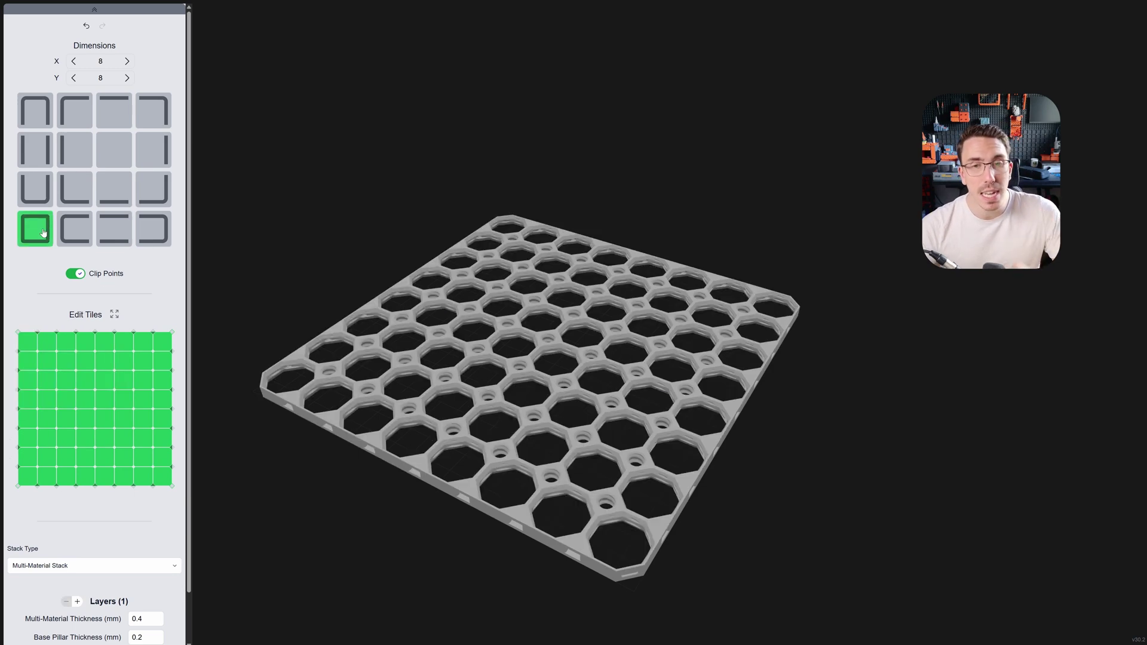
{"action": "left_click_drag", "start_coordinate": [595, 310], "coordinate": [428, 352]}
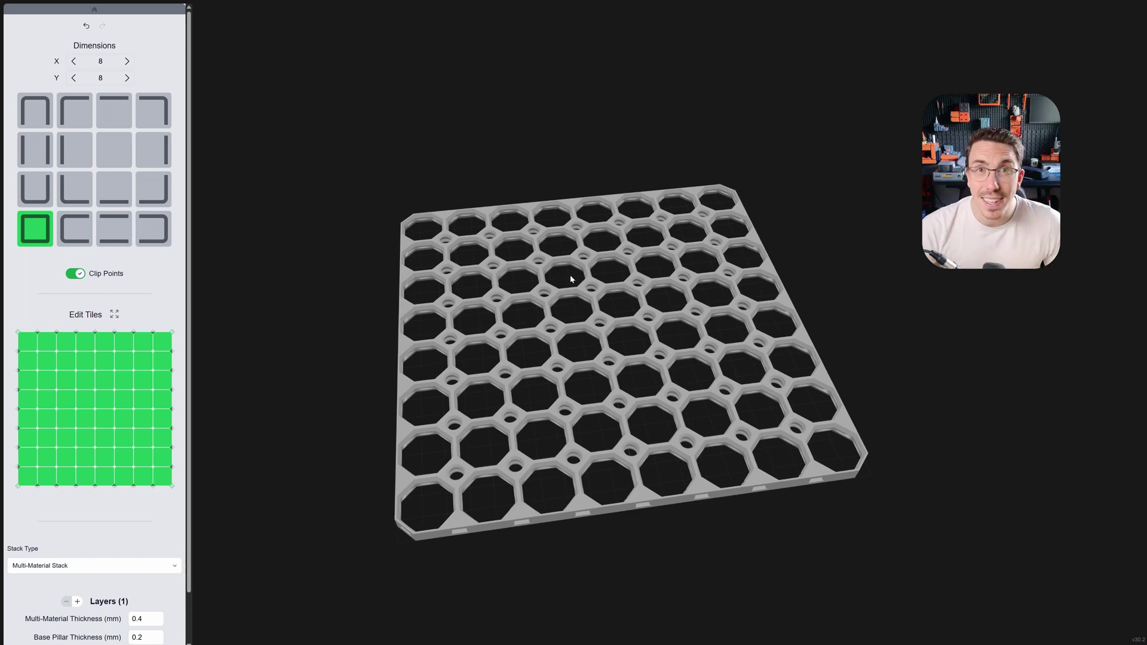
{"action": "left_click_drag", "start_coordinate": [619, 279], "coordinate": [560, 317]}
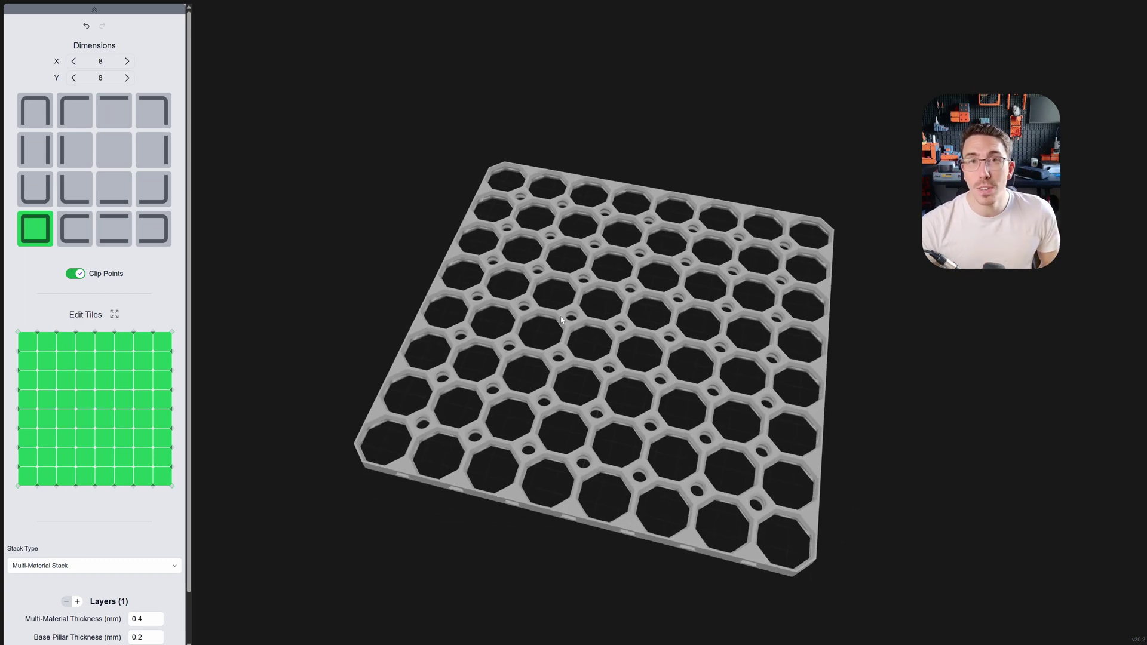